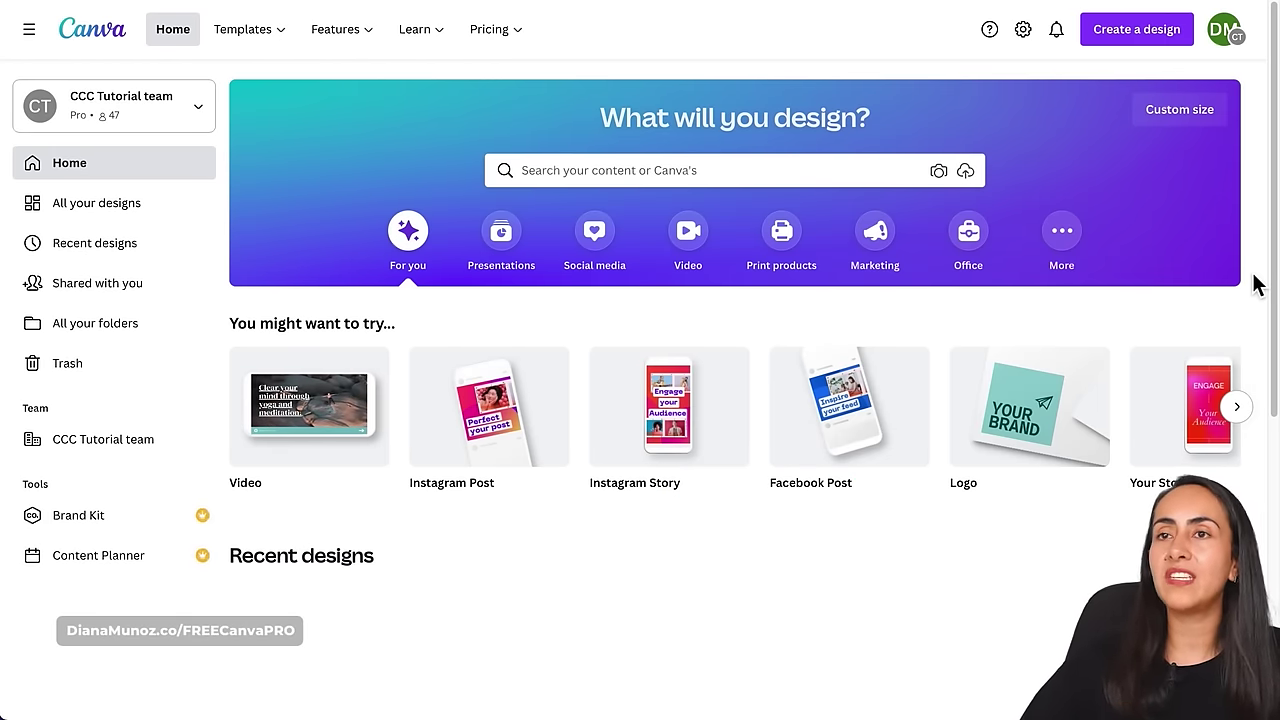
- Create a new blank custom-size design of 1140 × 400 px
{"action": "left_click", "coordinate": [1213, 136]}
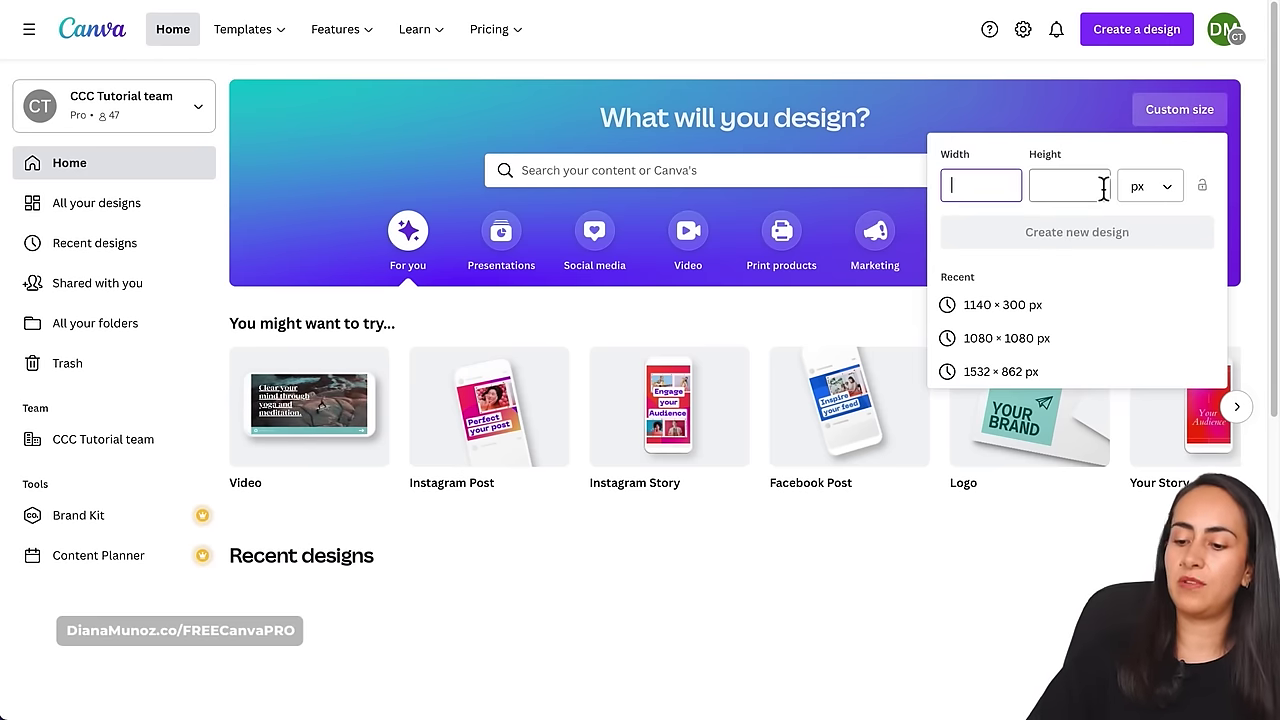
{"action": "left_click", "coordinate": [1070, 185]}
{"action": "type", "text": "400"}
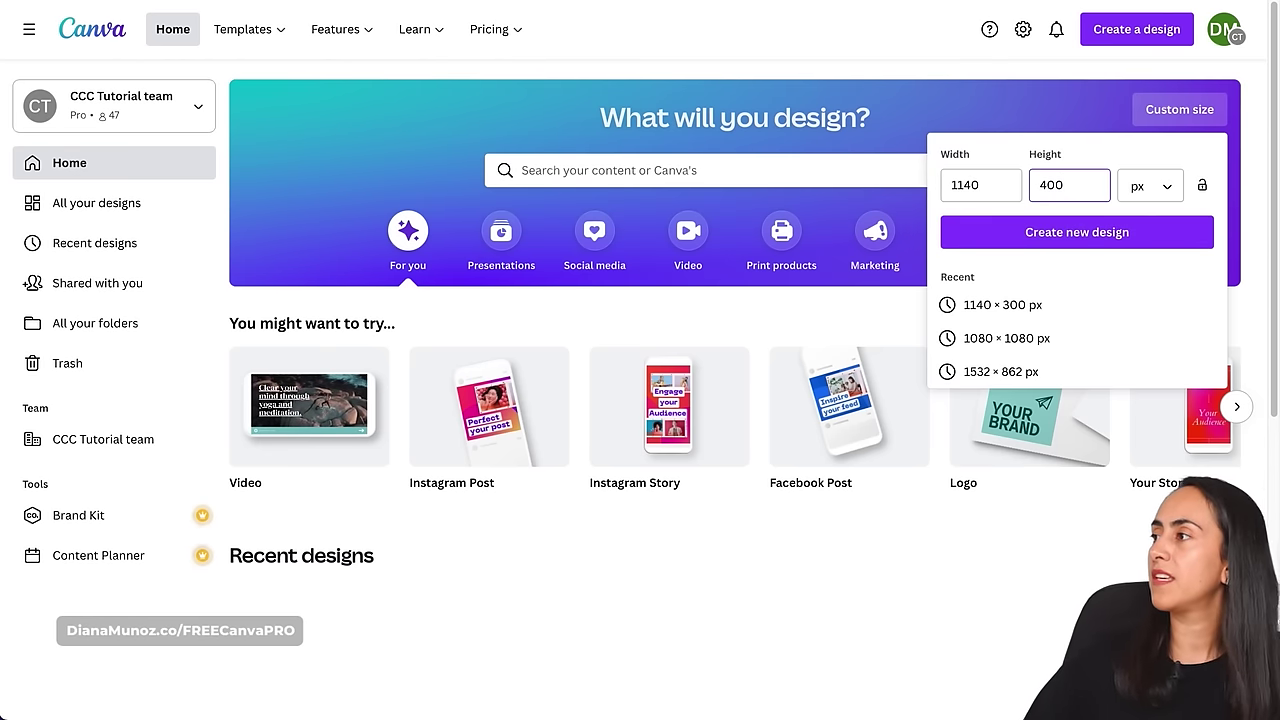
{"action": "left_click", "coordinate": [1082, 240]}
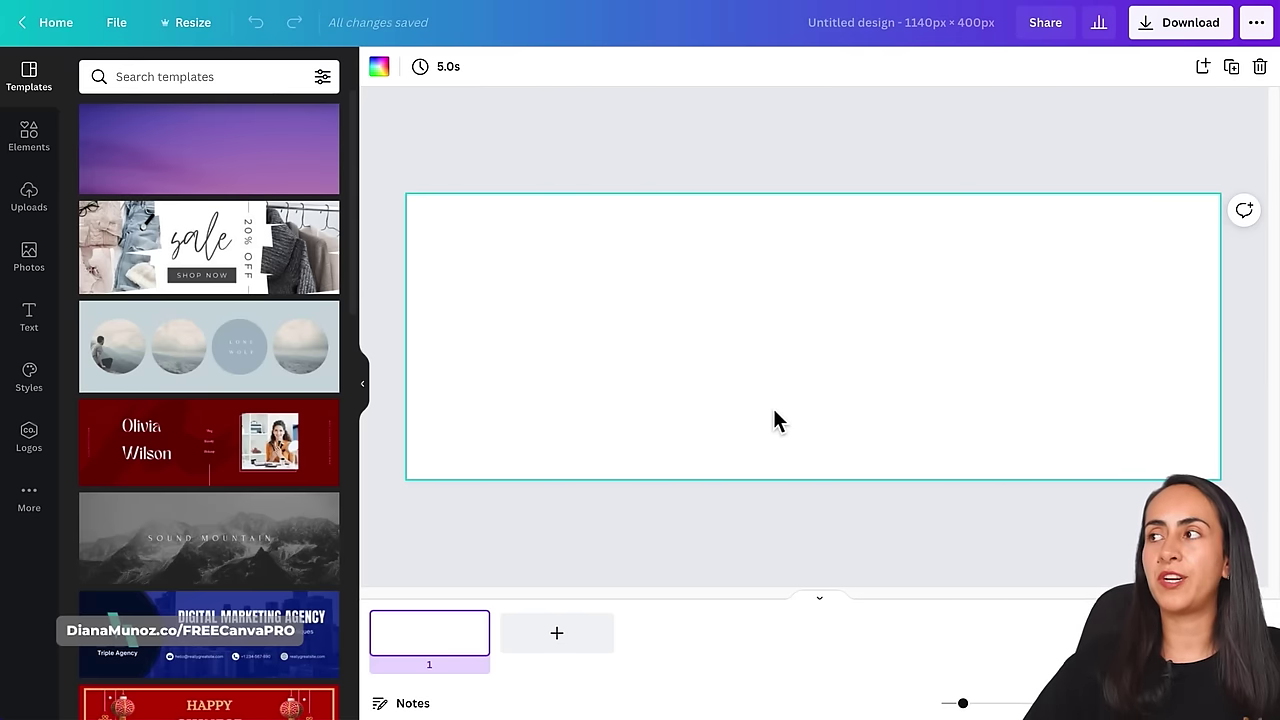
- Add a heading reading 'Sale ends in' and move it up near the top centre
{"action": "left_click", "coordinate": [55, 318]}
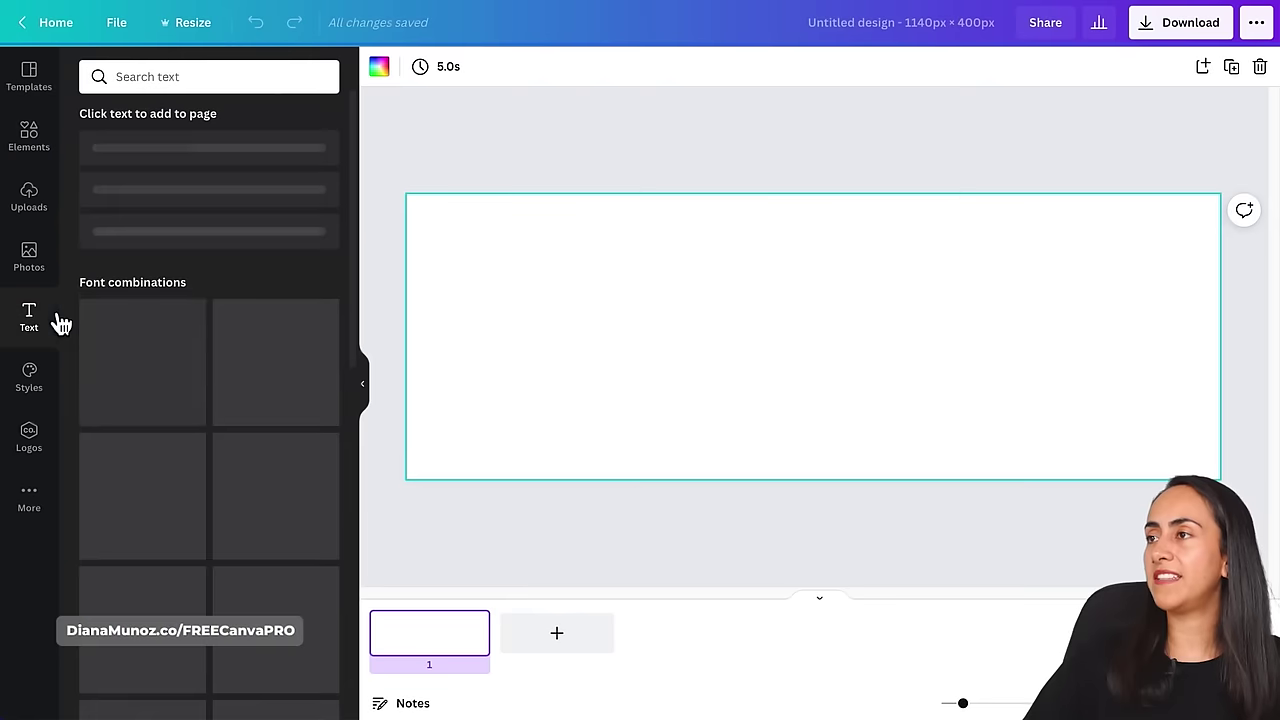
{"action": "left_click", "coordinate": [212, 182]}
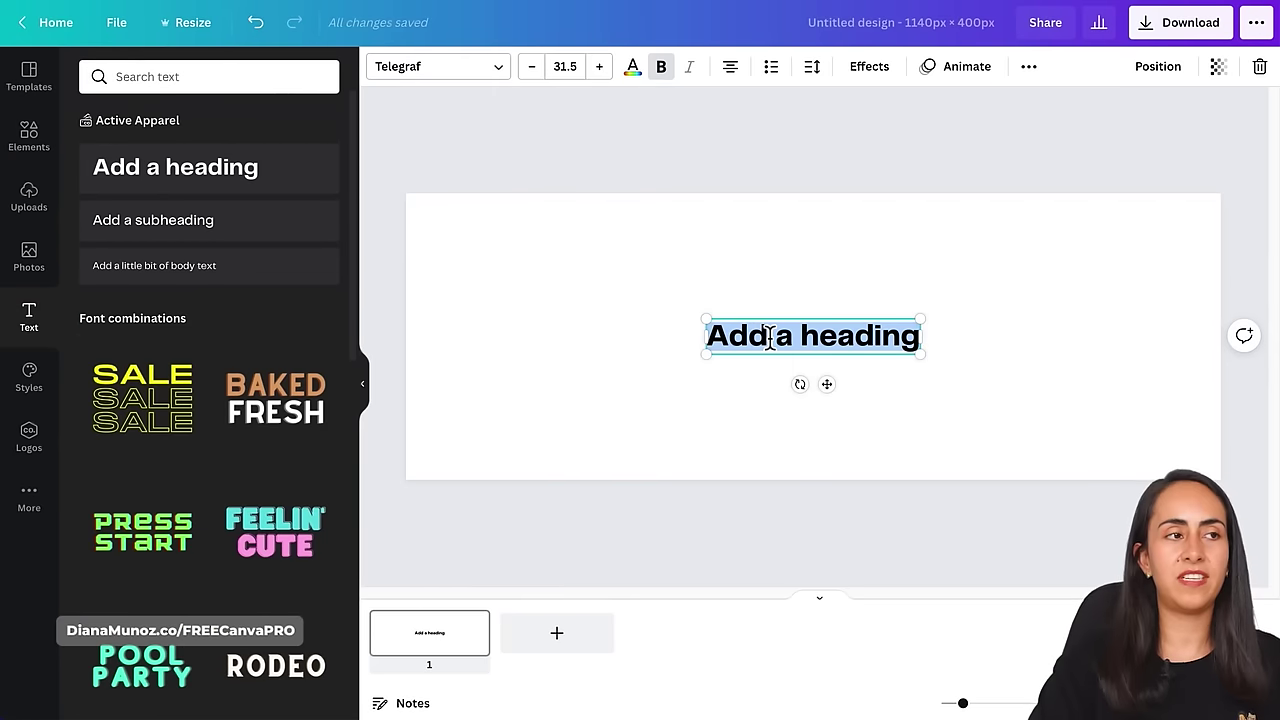
{"action": "key", "text": "BackSpace"}
{"action": "type", "text": "Sa"}
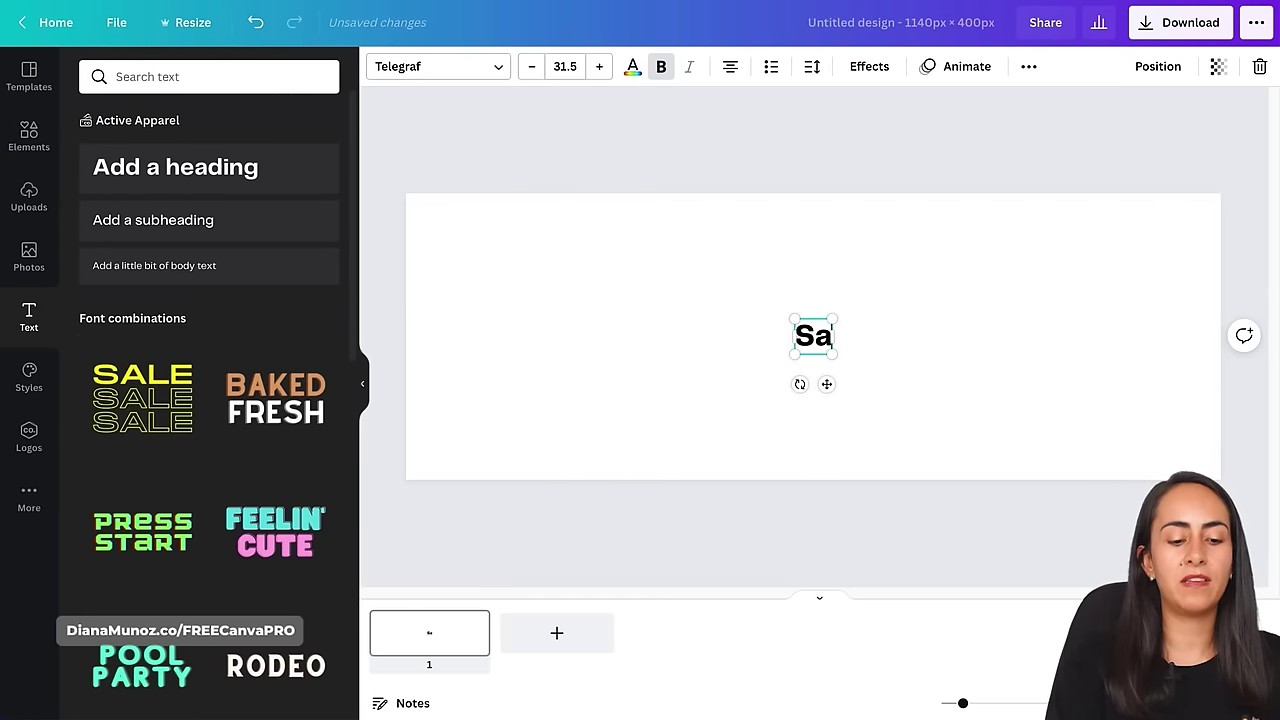
{"action": "type", "text": "le ends in"}
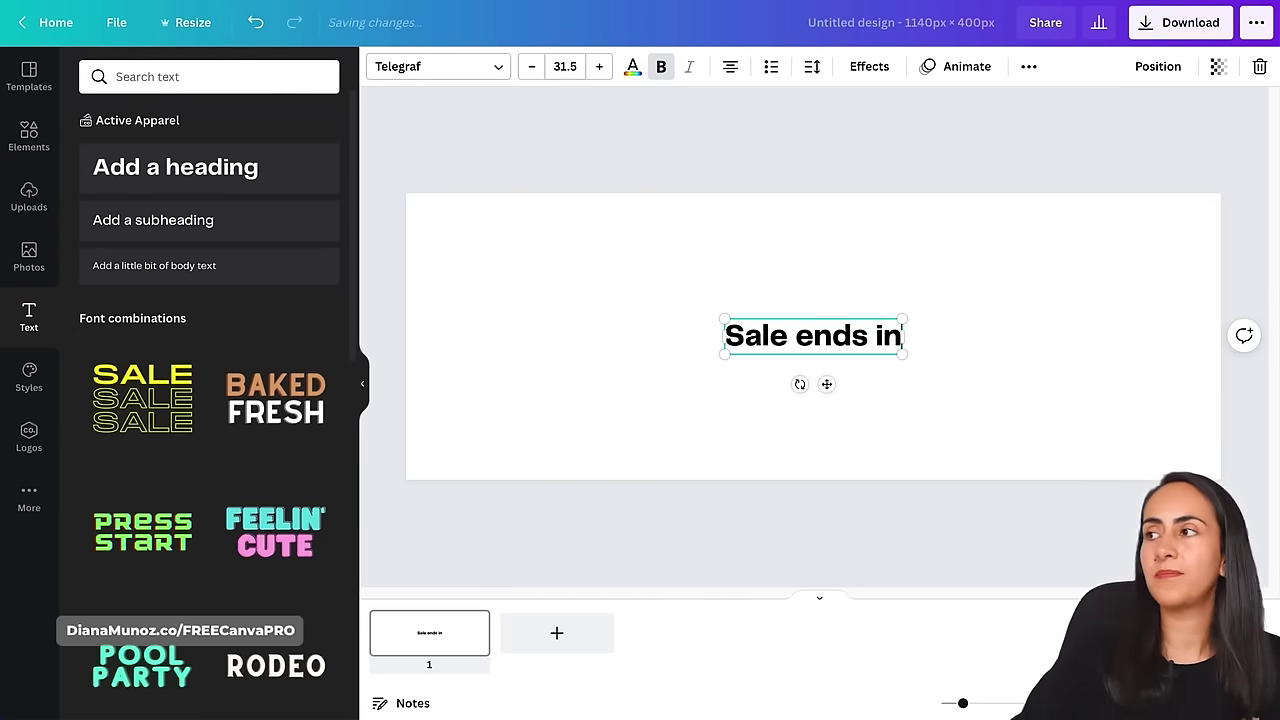
{"action": "left_click_drag", "start_coordinate": [826, 384], "coordinate": [831, 303]}
{"action": "left_click", "coordinate": [840, 315]}
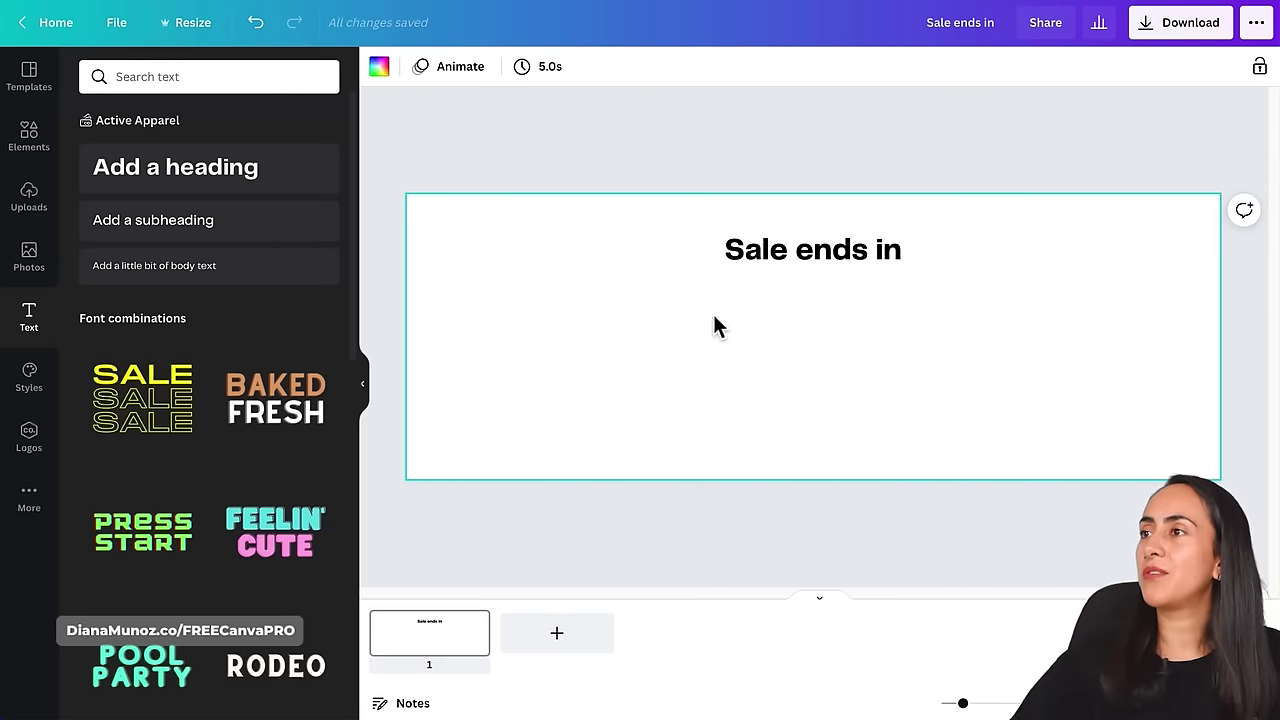
- Add a yellow Rounded Square shape from Lines & Shapes to the page
{"action": "left_click", "coordinate": [52, 155]}
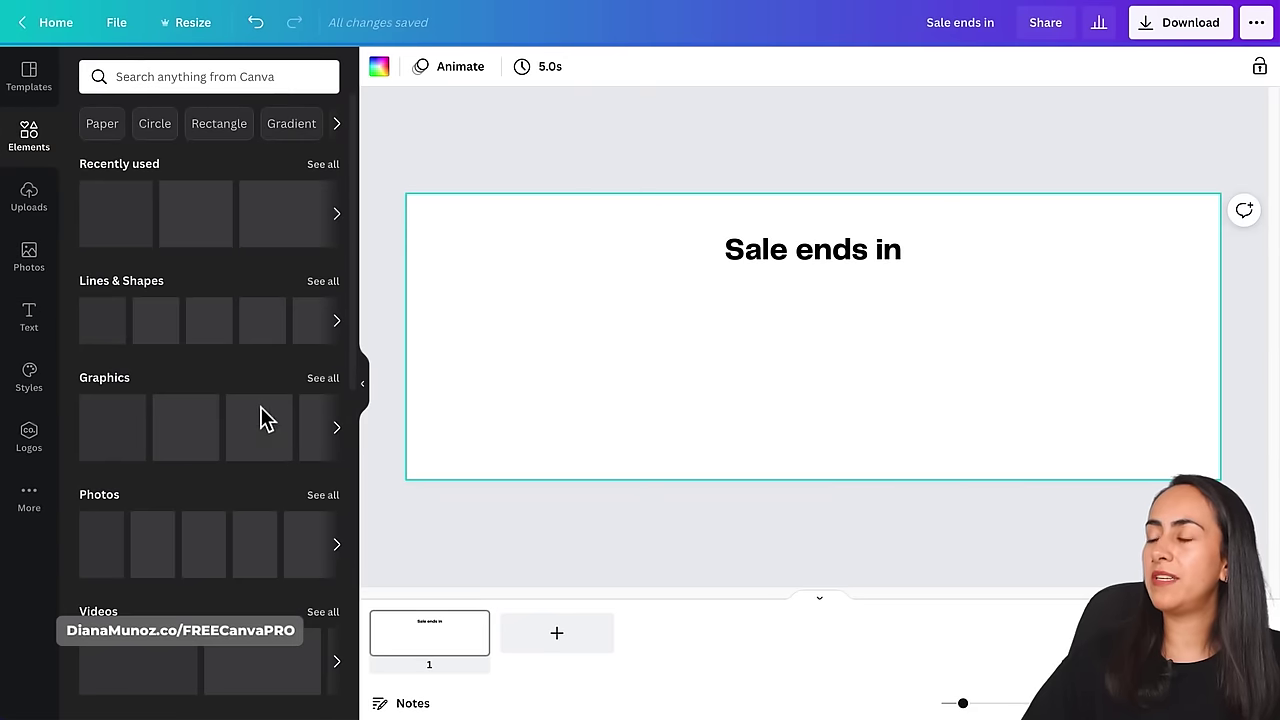
{"action": "left_click", "coordinate": [328, 290]}
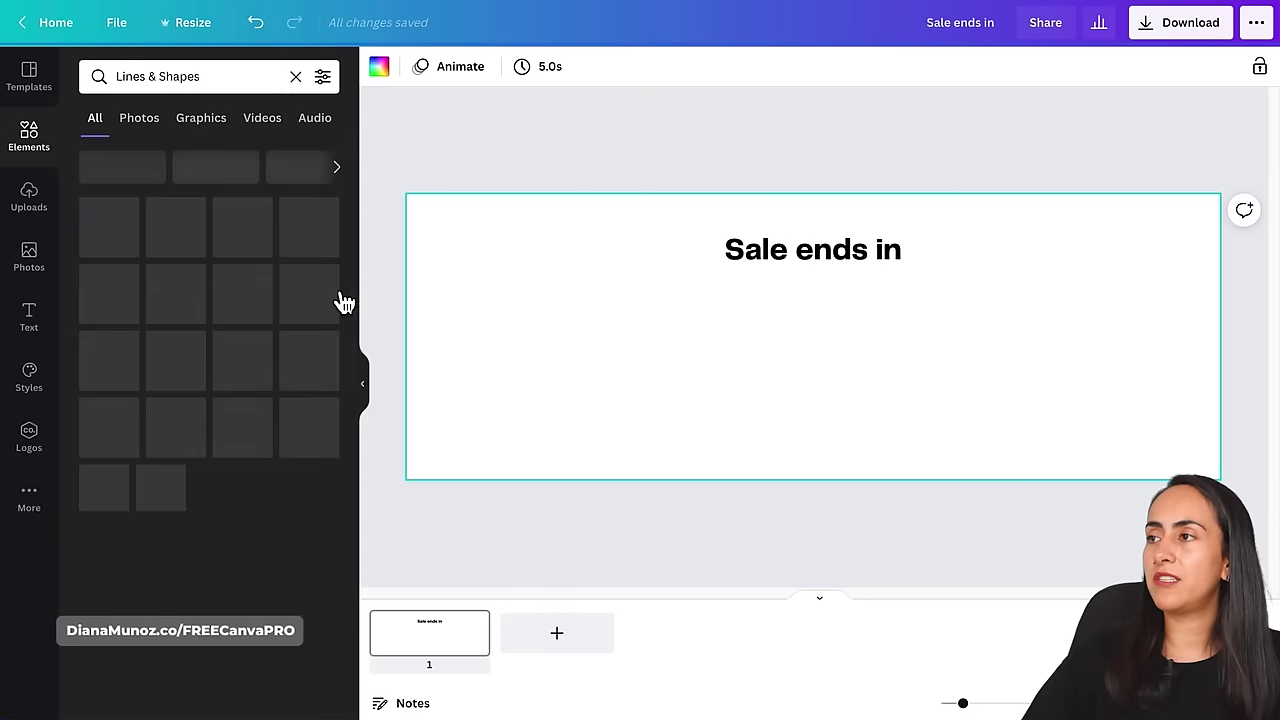
{"action": "left_click", "coordinate": [168, 598]}
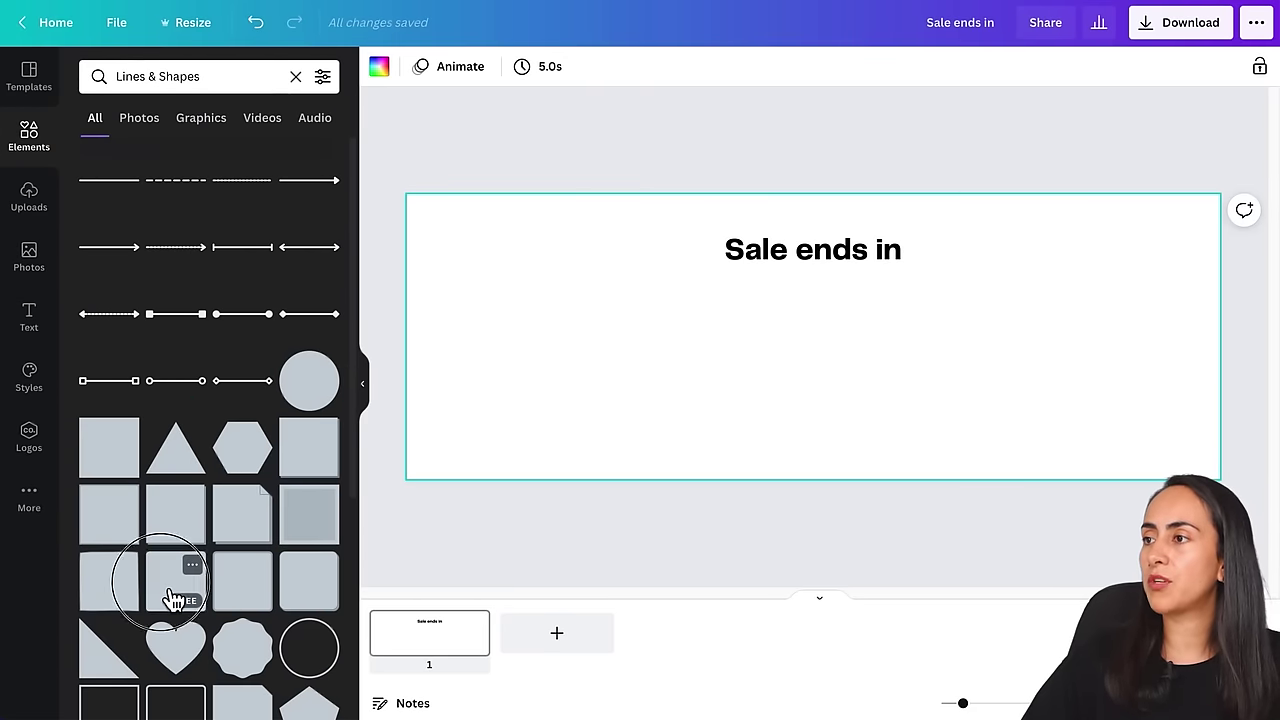
{"action": "left_click", "coordinate": [192, 567]}
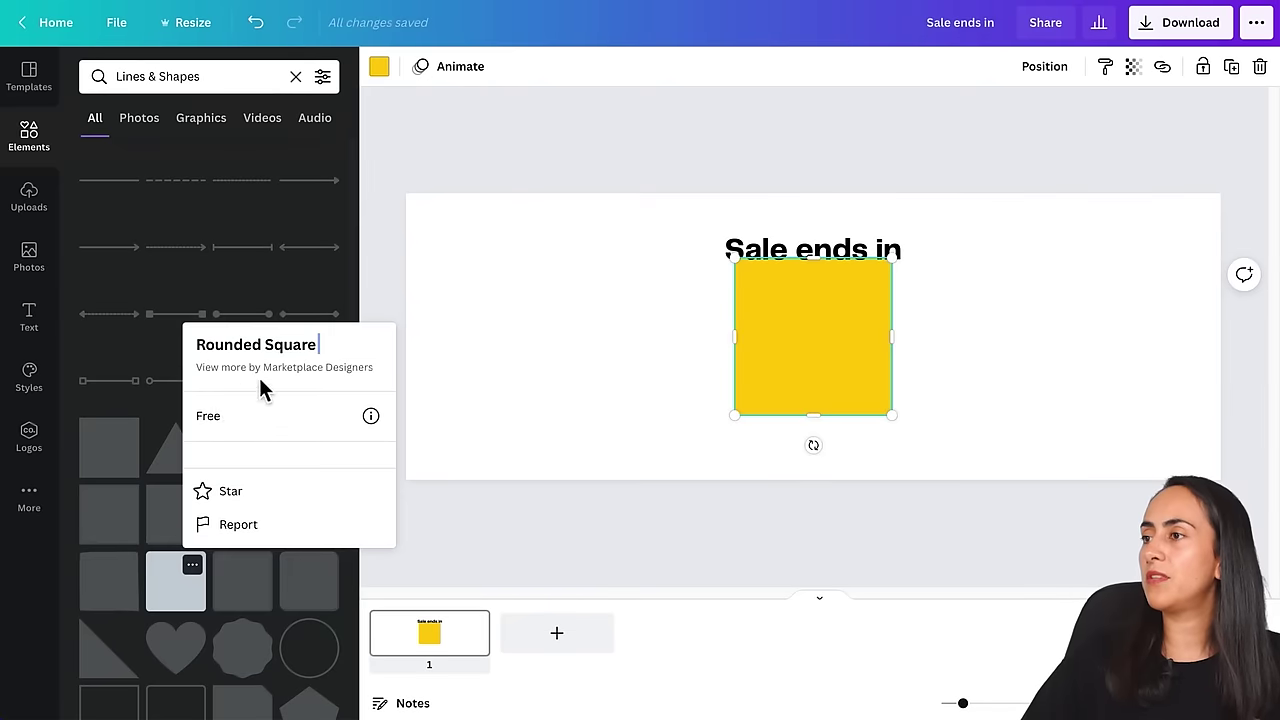
{"action": "left_click", "coordinate": [577, 323]}
{"action": "left_click", "coordinate": [366, 394]}
- Shrink and arrange the squares into a row of four, centred on the page
{"action": "left_click_drag", "start_coordinate": [646, 368], "coordinate": [439, 406]}
{"action": "left_click_drag", "start_coordinate": [567, 485], "coordinate": [458, 375]}
{"action": "left_click_drag", "start_coordinate": [388, 318], "coordinate": [808, 343]}
{"action": "left_click_drag", "start_coordinate": [937, 328], "coordinate": [400, 336]}
{"action": "left_click", "coordinate": [1075, 67]}
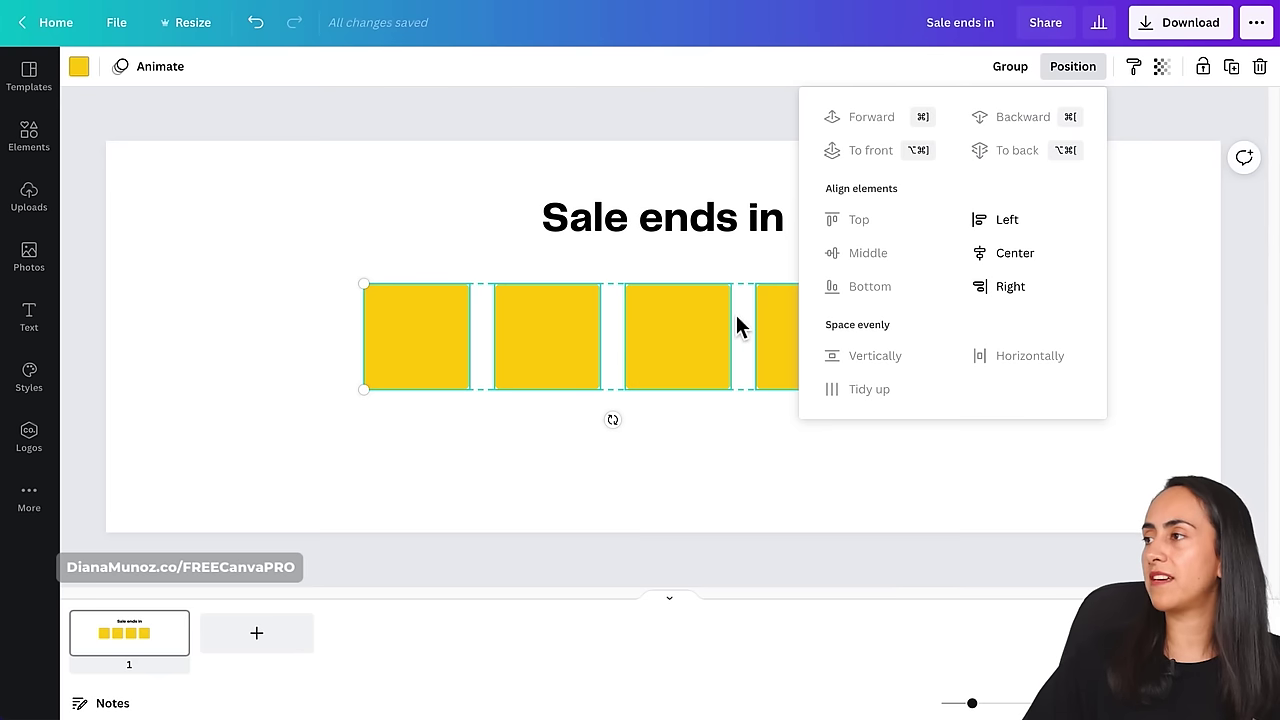
{"action": "left_click_drag", "start_coordinate": [638, 330], "coordinate": [707, 348]}
{"action": "left_click", "coordinate": [109, 353]}
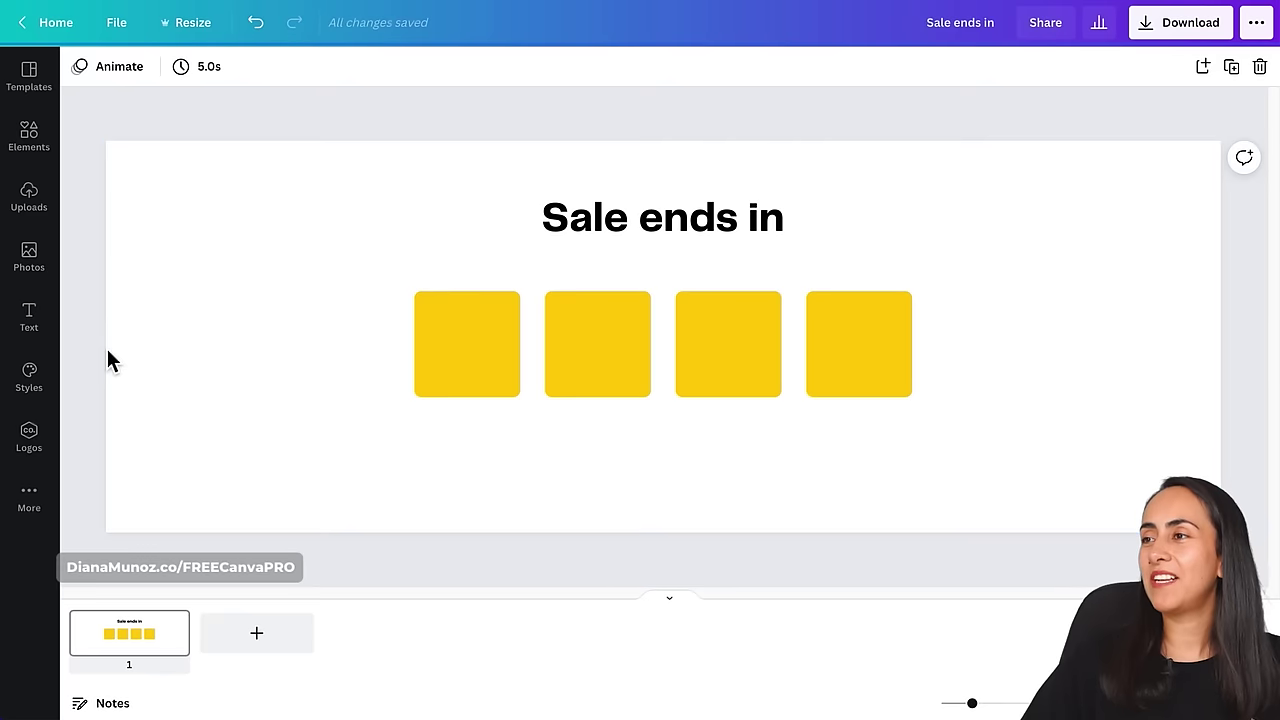
- Add body-text labels 'Days' and 'Hours' above the first two squares
{"action": "left_click", "coordinate": [56, 332]}
{"action": "left_click", "coordinate": [195, 266]}
{"action": "left_click_drag", "start_coordinate": [815, 374], "coordinate": [679, 325]}
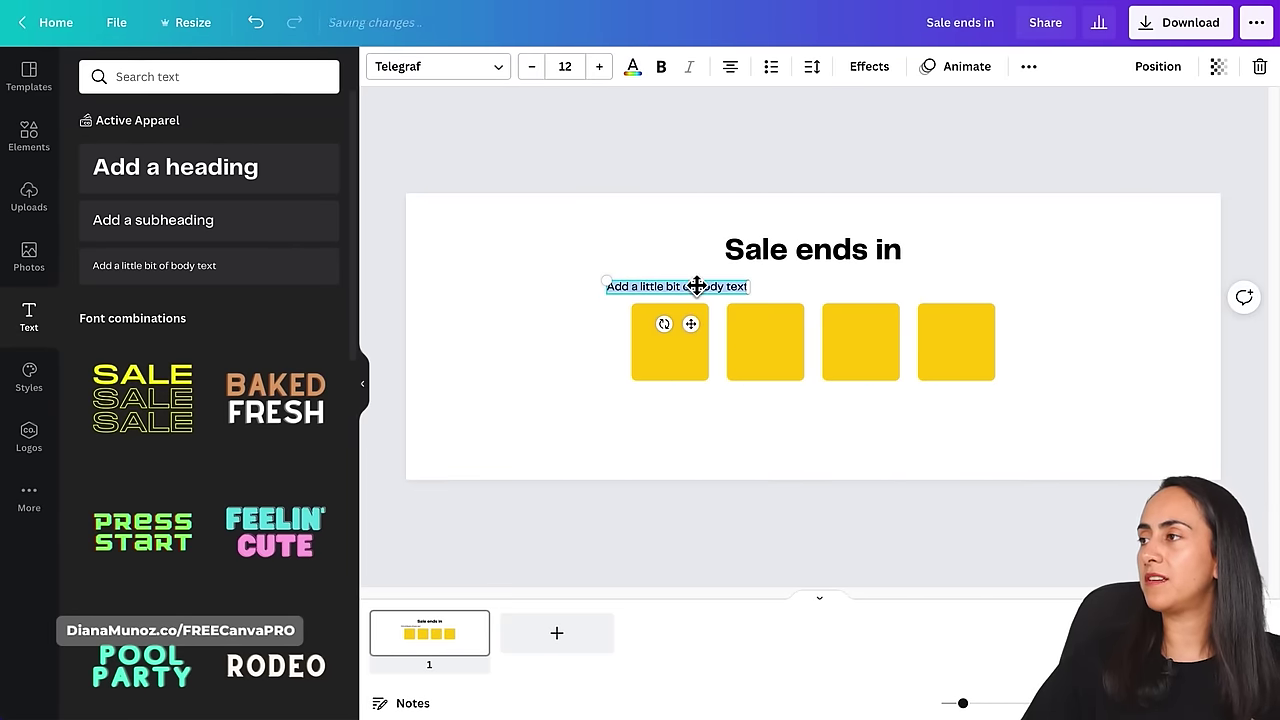
{"action": "type", "text": "Days"}
{"action": "left_click_drag", "start_coordinate": [700, 329], "coordinate": [781, 333]}
{"action": "double_click", "coordinate": [766, 287]}
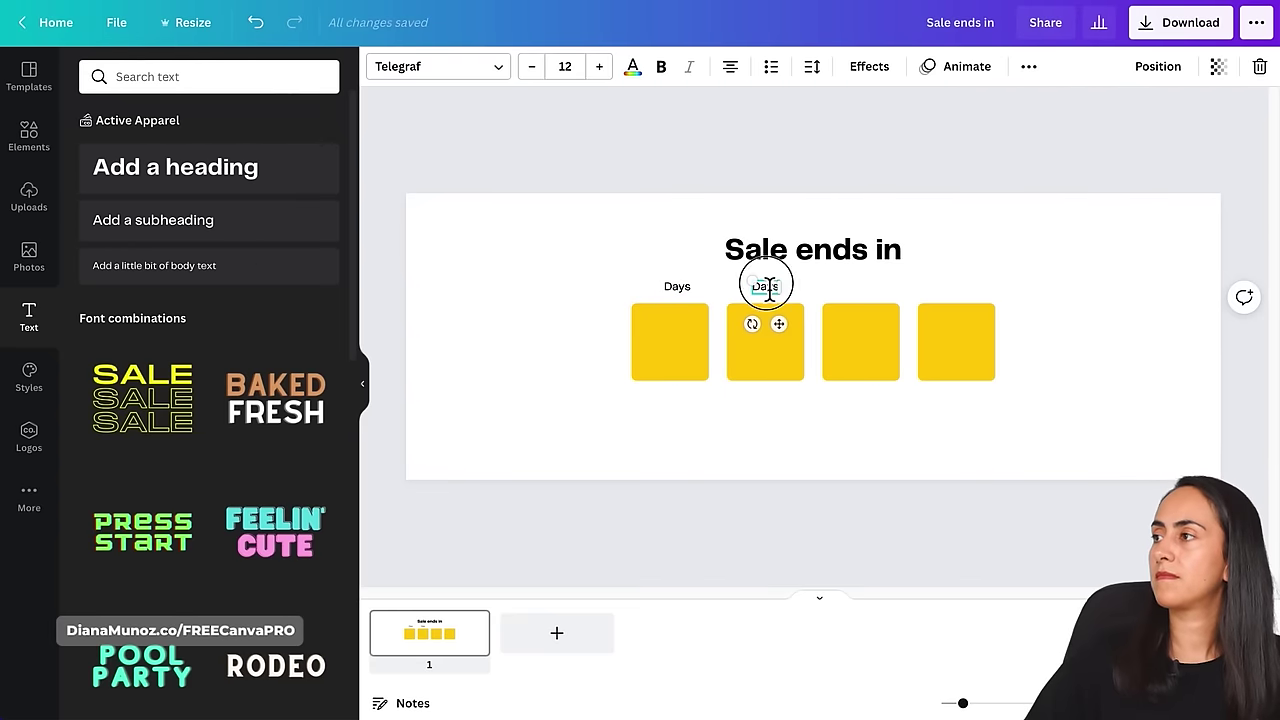
{"action": "type", "text": "Hours"}
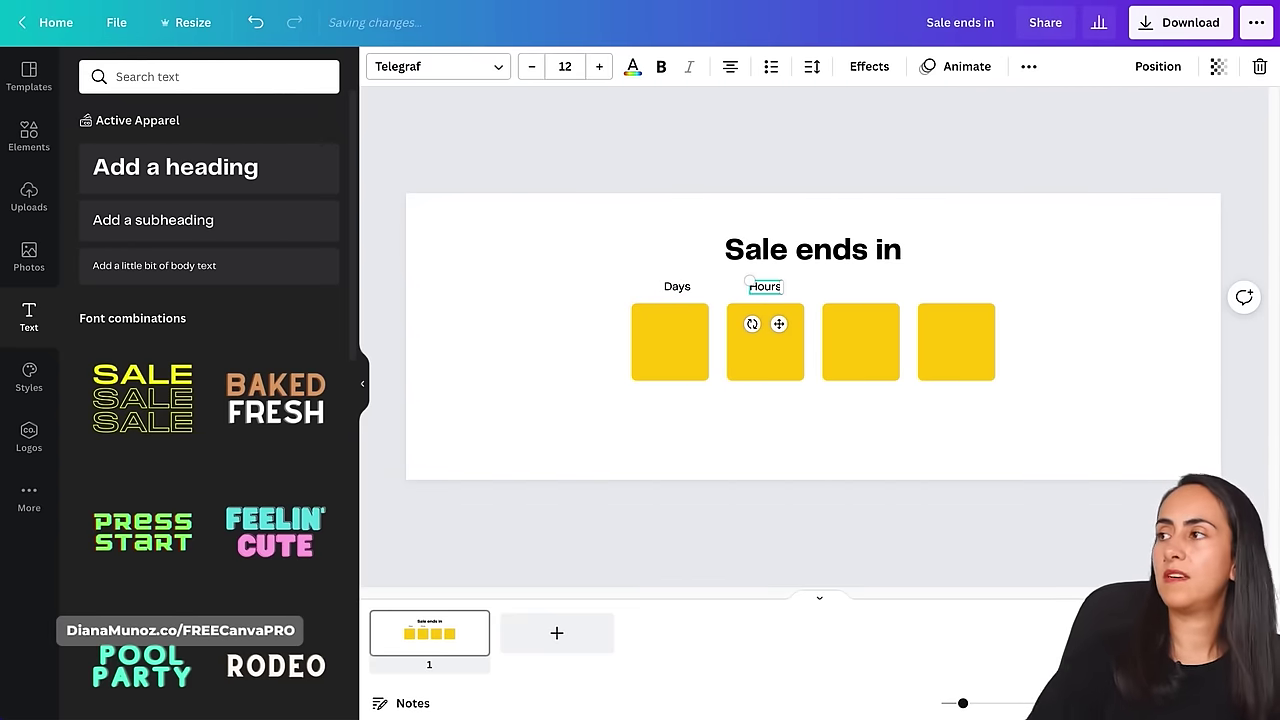
- Add 'Minutes' and 'Seconds' labels above the last two squares and reposition the heading
{"action": "left_click_drag", "start_coordinate": [795, 330], "coordinate": [889, 337]}
{"action": "double_click", "coordinate": [866, 288]}
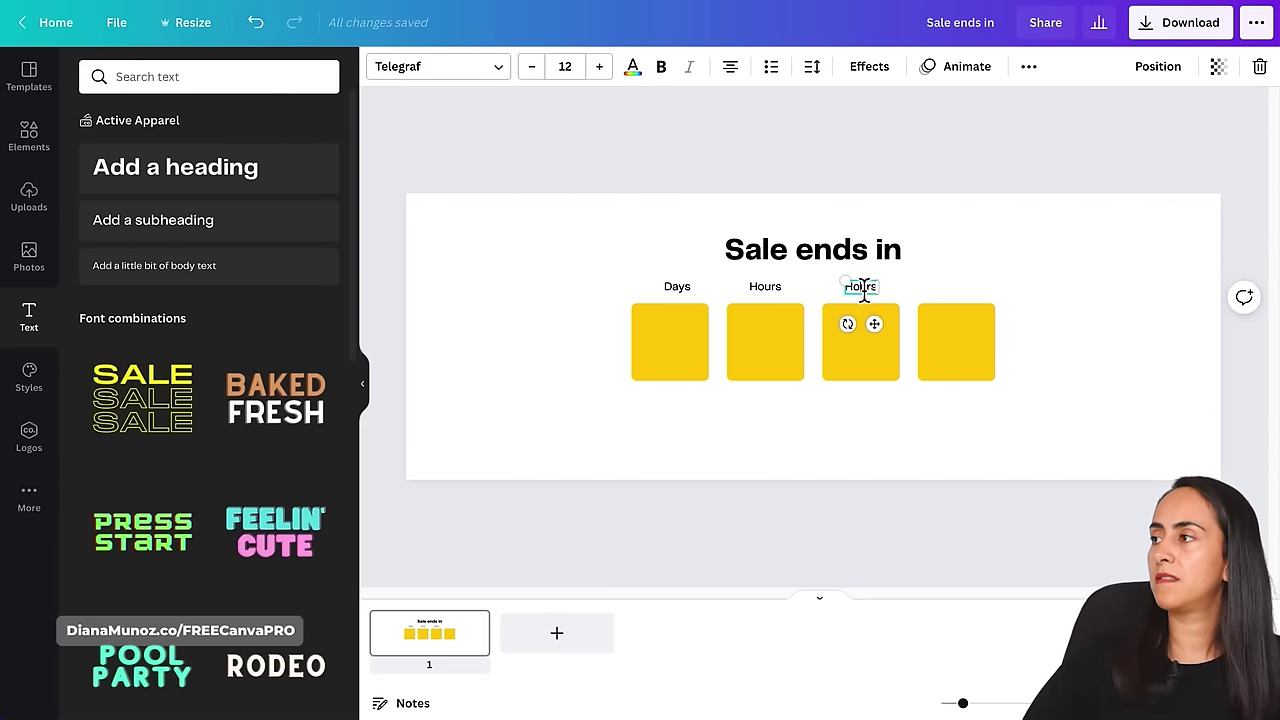
{"action": "type", "text": "Minutes"}
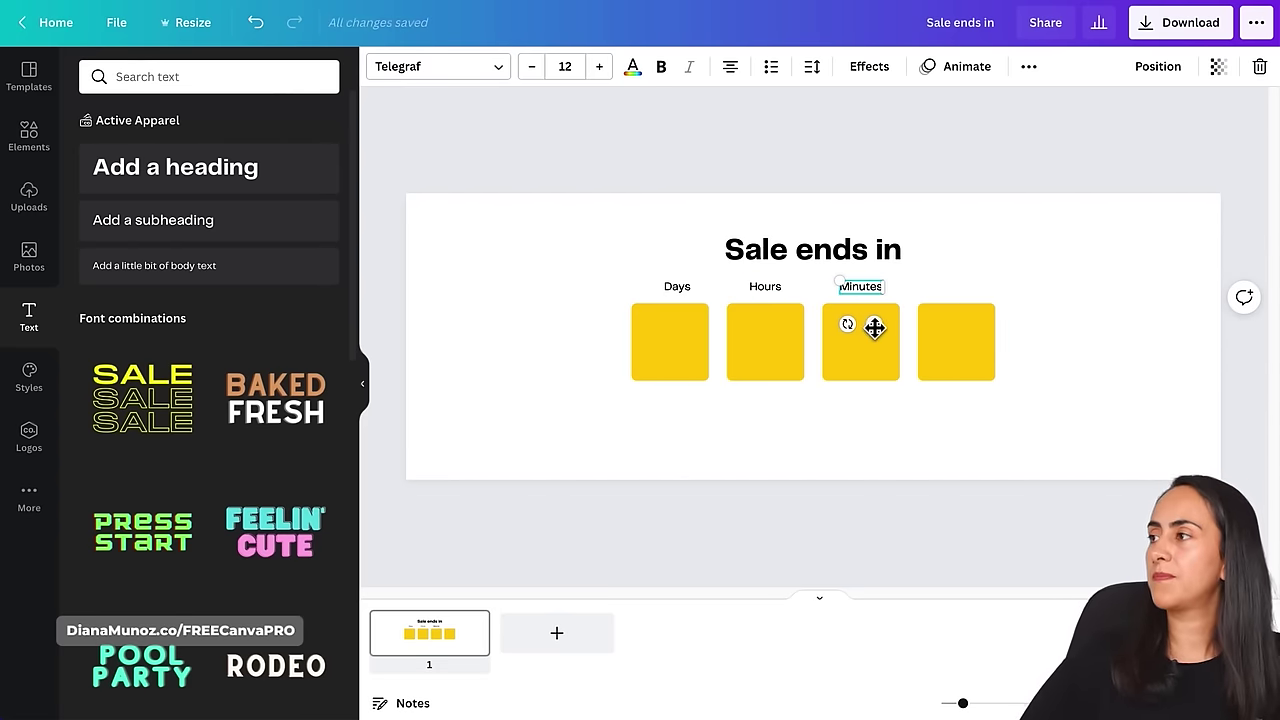
{"action": "left_click_drag", "start_coordinate": [875, 327], "coordinate": [969, 330]}
{"action": "double_click", "coordinate": [966, 294]}
{"action": "type", "text": "Seconds"}
{"action": "left_click", "coordinate": [1068, 303]}
{"action": "left_click_drag", "start_coordinate": [856, 266], "coordinate": [757, 397]}
- Turn the heading copy into the number 01, copy it to Hours, and set Days to 07
{"action": "double_click", "coordinate": [674, 343]}
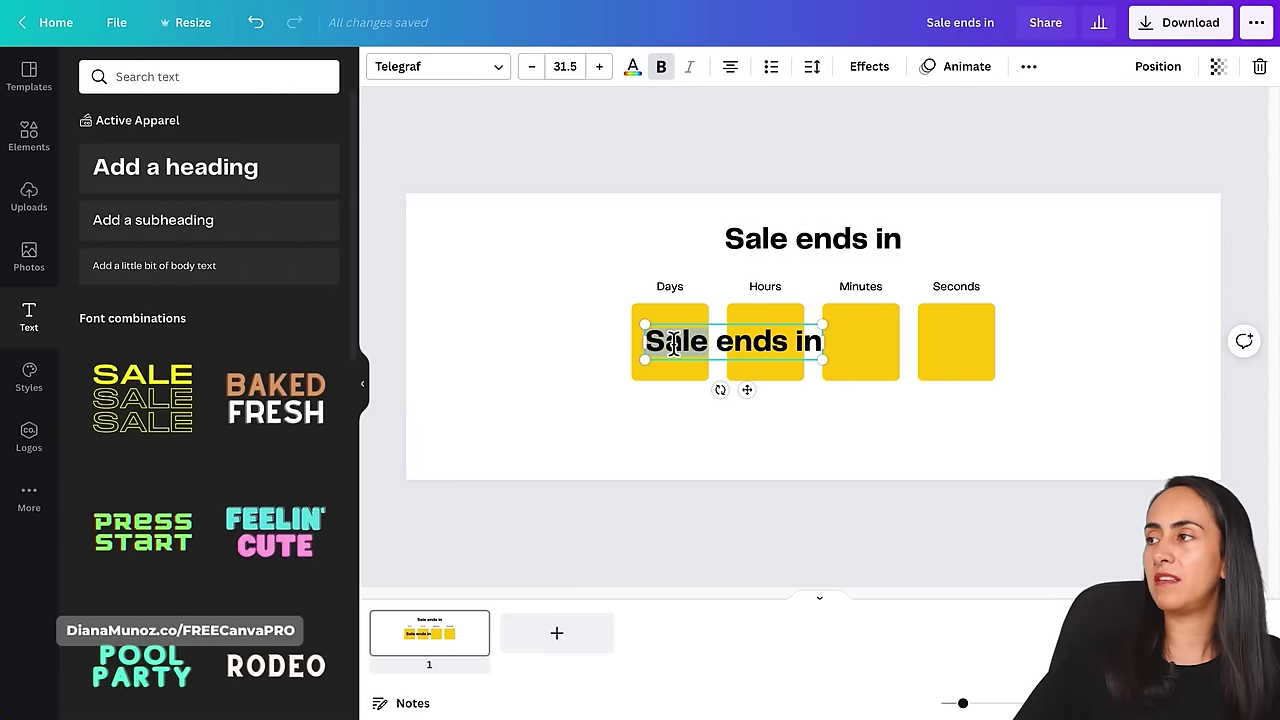
{"action": "type", "text": "01"}
{"action": "key", "text": "shift+End"}
{"action": "key", "text": "BackSpace"}
{"action": "left_click_drag", "start_coordinate": [680, 400], "coordinate": [784, 403]}
{"action": "double_click", "coordinate": [669, 340]}
{"action": "type", "text": "07"}
- Set Hours to 02 and Seconds to 31, and place a heading copy below the timer
{"action": "left_click", "coordinate": [766, 350]}
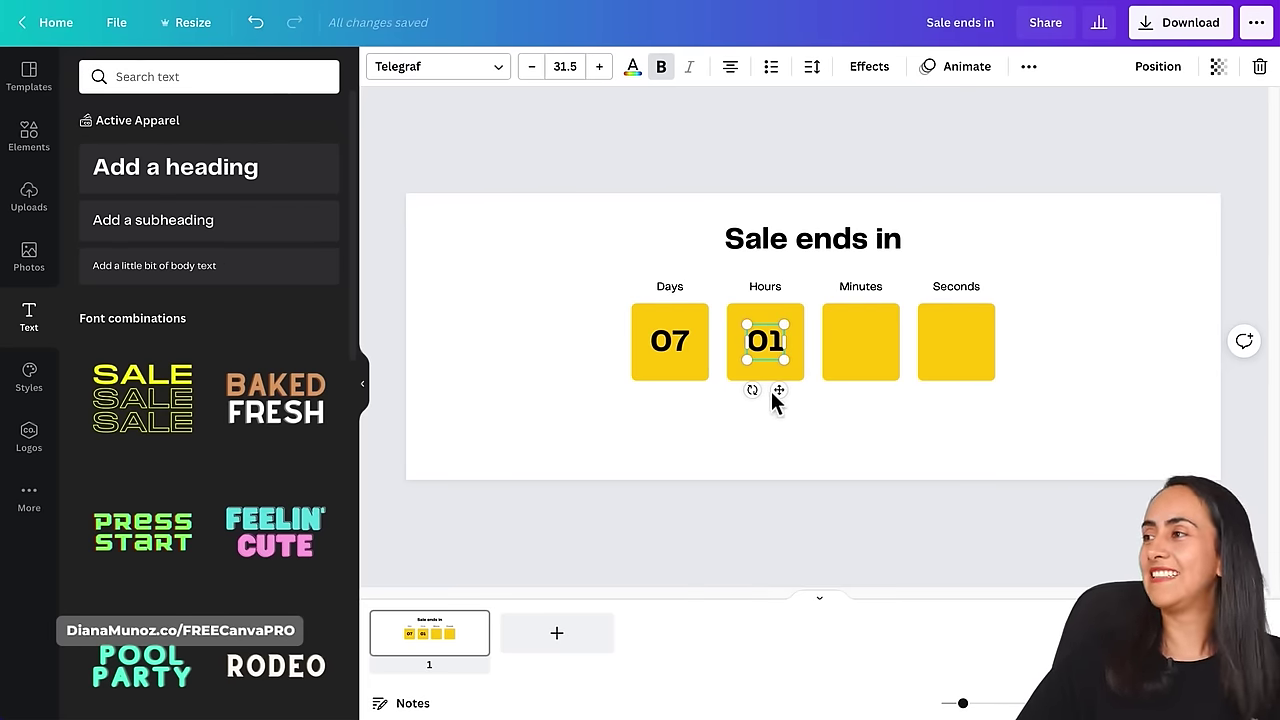
{"action": "left_click", "coordinate": [766, 386]}
{"action": "double_click", "coordinate": [766, 341]}
{"action": "type", "text": "02"}
{"action": "left_click_drag", "start_coordinate": [789, 392], "coordinate": [972, 397]}
{"action": "double_click", "coordinate": [956, 341]}
{"action": "type", "text": "31"}
{"action": "left_click", "coordinate": [1084, 329]}
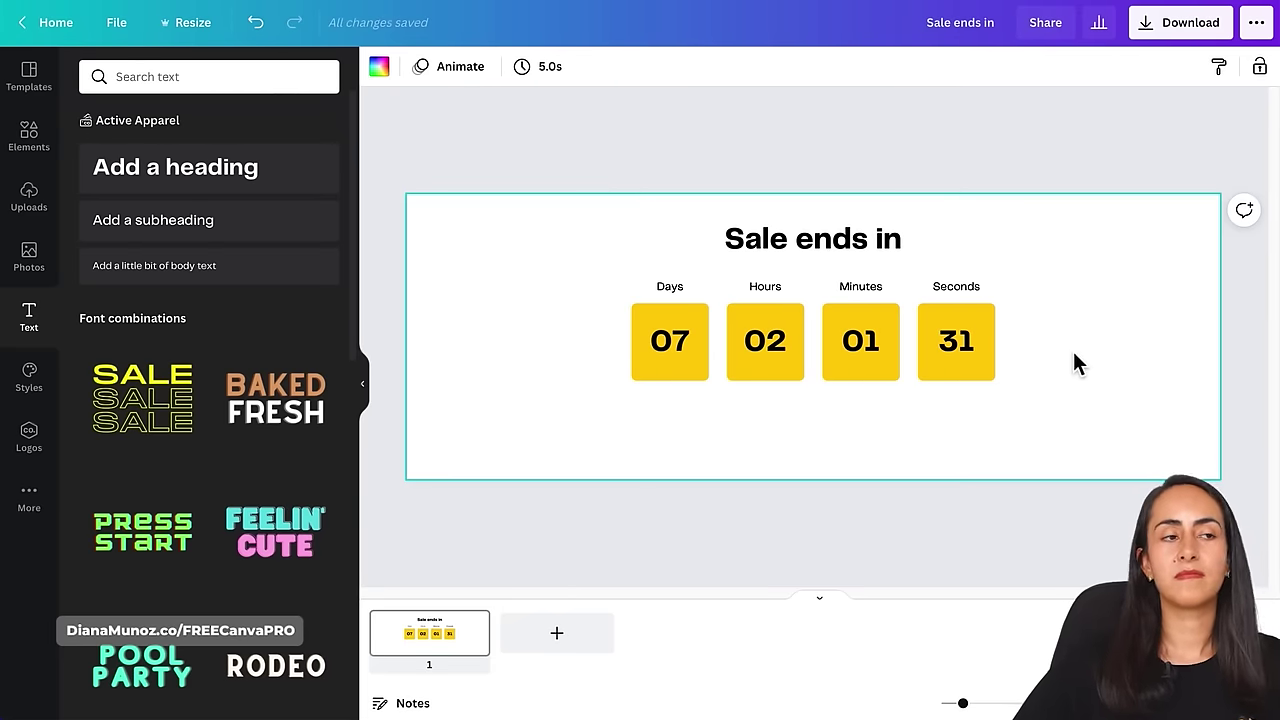
{"action": "left_click_drag", "start_coordinate": [866, 255], "coordinate": [872, 443]}
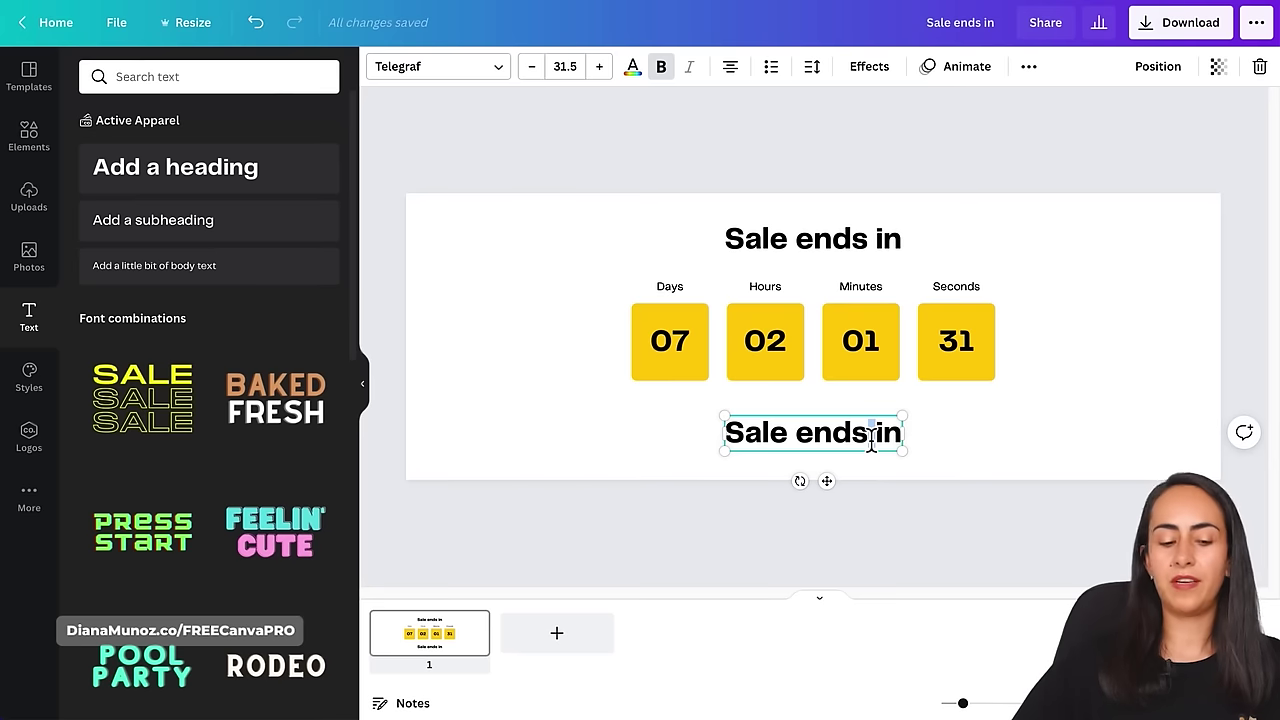
- Change the lower copy to 'All course 50% off', enlarge the heading and shrink the tagline
{"action": "double_click", "coordinate": [872, 443]}
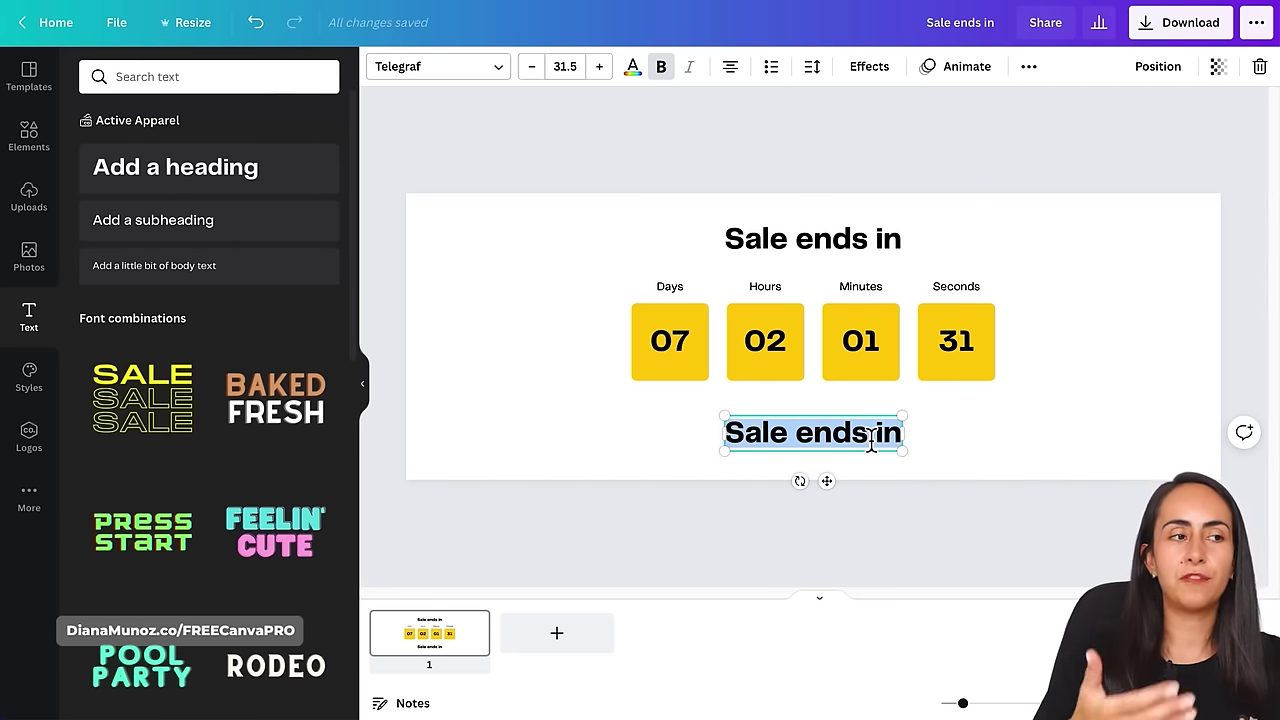
{"action": "type", "text": "All cours"}
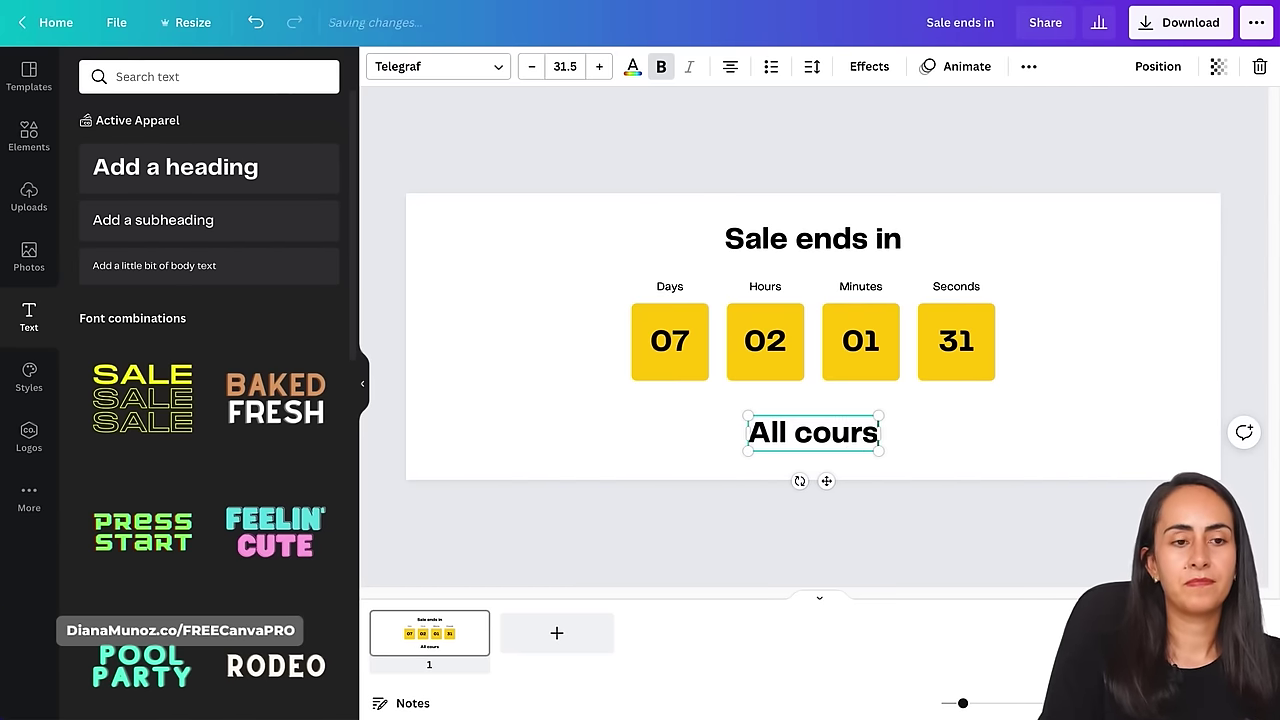
{"action": "type", "text": "e 50% off"}
{"action": "left_click", "coordinate": [894, 240]}
{"action": "left_click_drag", "start_coordinate": [904, 222], "coordinate": [1005, 240]}
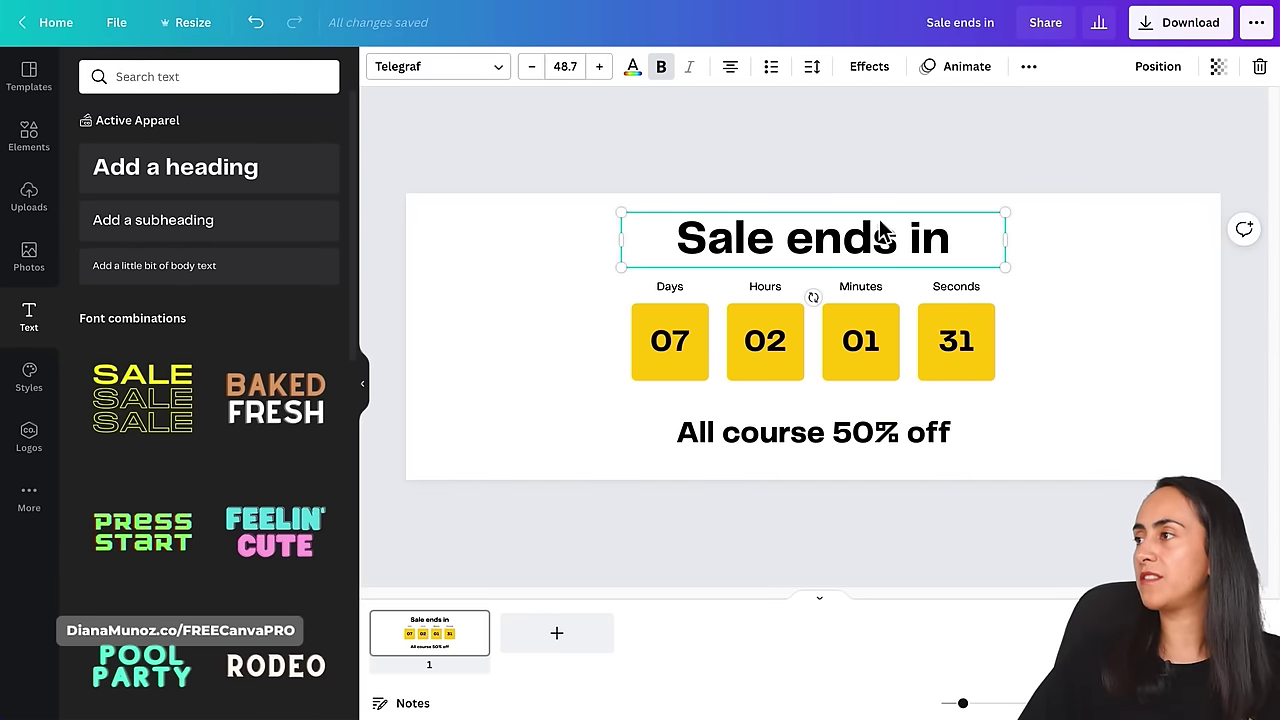
{"action": "left_click", "coordinate": [940, 432]}
{"action": "left_click_drag", "start_coordinate": [986, 423], "coordinate": [972, 430]}
- Nudge the countdown row, then all page content, slightly down
{"action": "left_click", "coordinate": [1037, 440]}
{"action": "left_click_drag", "start_coordinate": [1043, 389], "coordinate": [660, 282]}
{"action": "left_click_drag", "start_coordinate": [767, 322], "coordinate": [767, 329]}
{"action": "left_click", "coordinate": [1047, 255]}
{"action": "left_click_drag", "start_coordinate": [952, 484], "coordinate": [617, 251]}
{"action": "left_click_drag", "start_coordinate": [737, 245], "coordinate": [737, 251]}
{"action": "left_click", "coordinate": [1050, 302]}
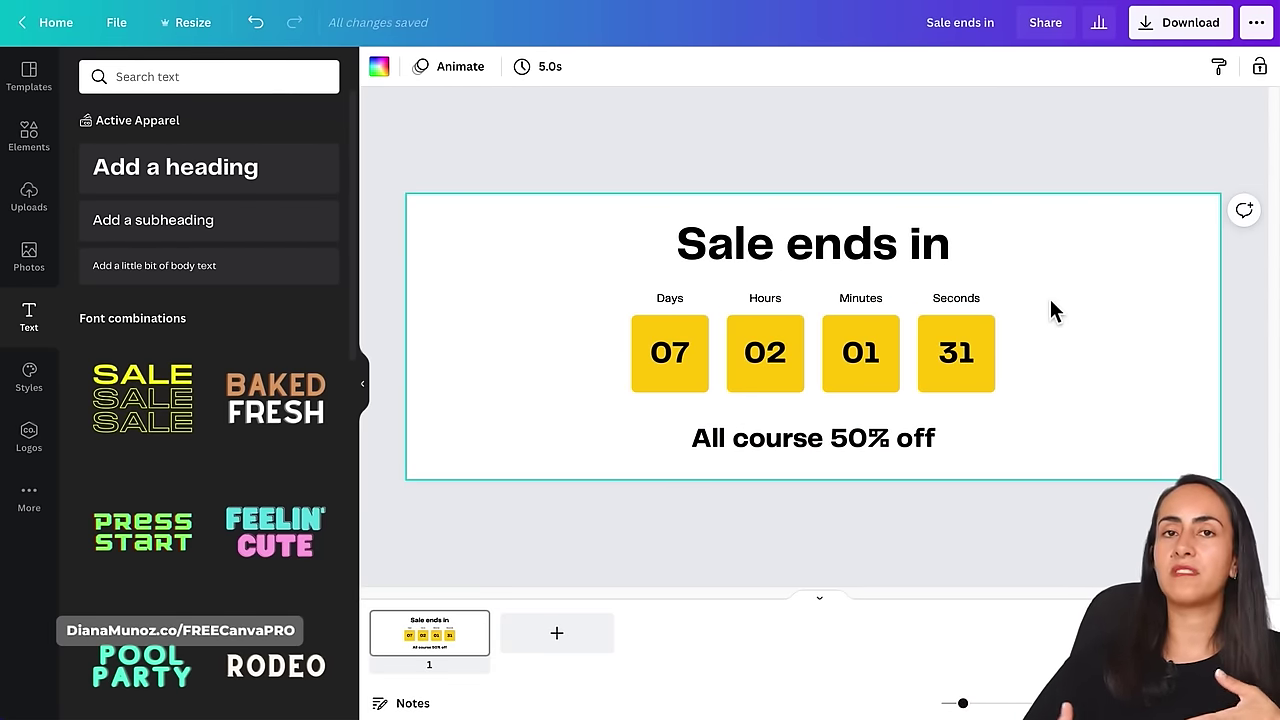
- Apply the Horizon / Poppins Bold font pairing from Styles to the banner
{"action": "left_click", "coordinate": [29, 378]}
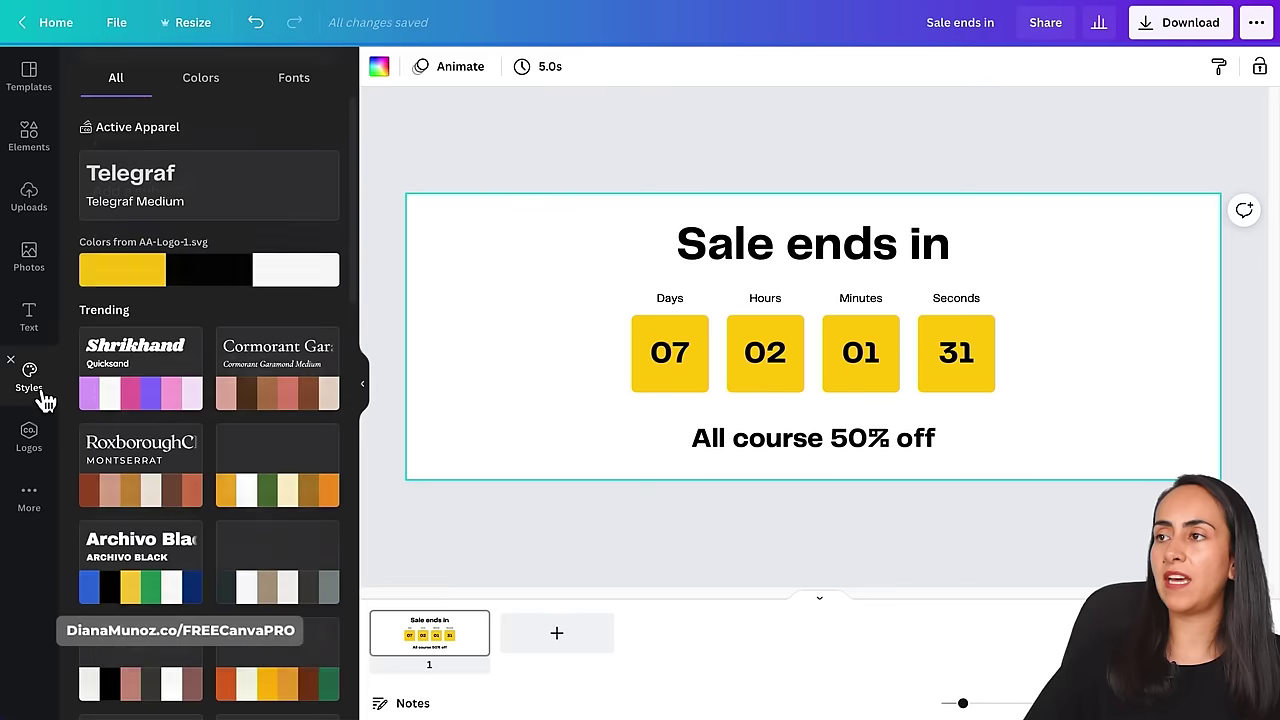
{"action": "left_click", "coordinate": [294, 78]}
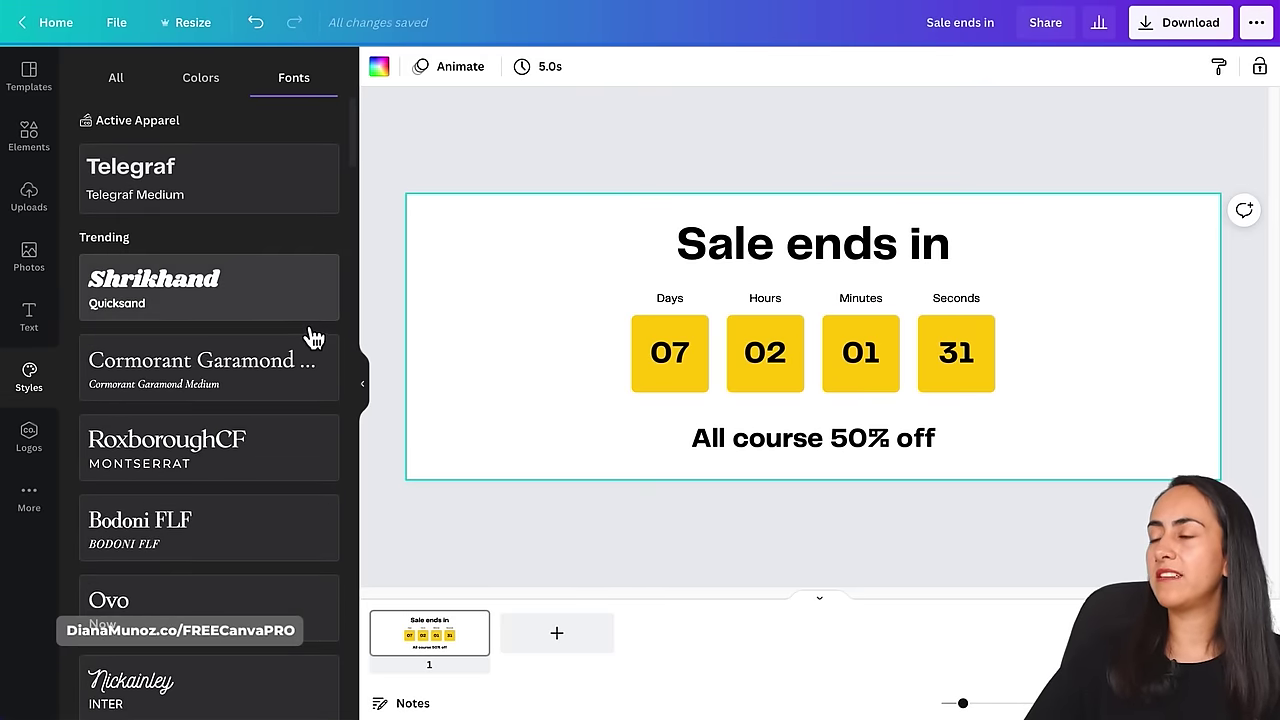
{"action": "scroll", "coordinate": [312, 340], "scroll_direction": "down", "scroll_amount": 1}
{"action": "scroll", "coordinate": [312, 345], "scroll_direction": "down", "scroll_amount": 5}
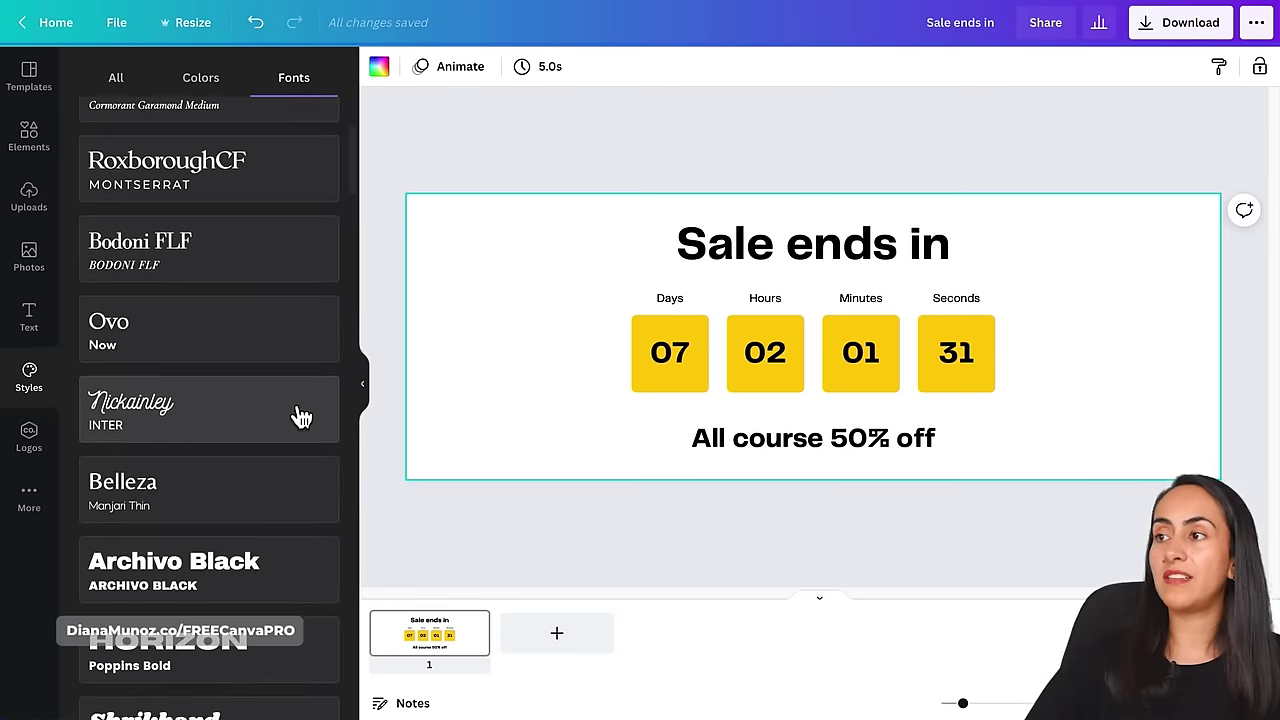
{"action": "scroll", "coordinate": [296, 411], "scroll_direction": "down", "scroll_amount": 1}
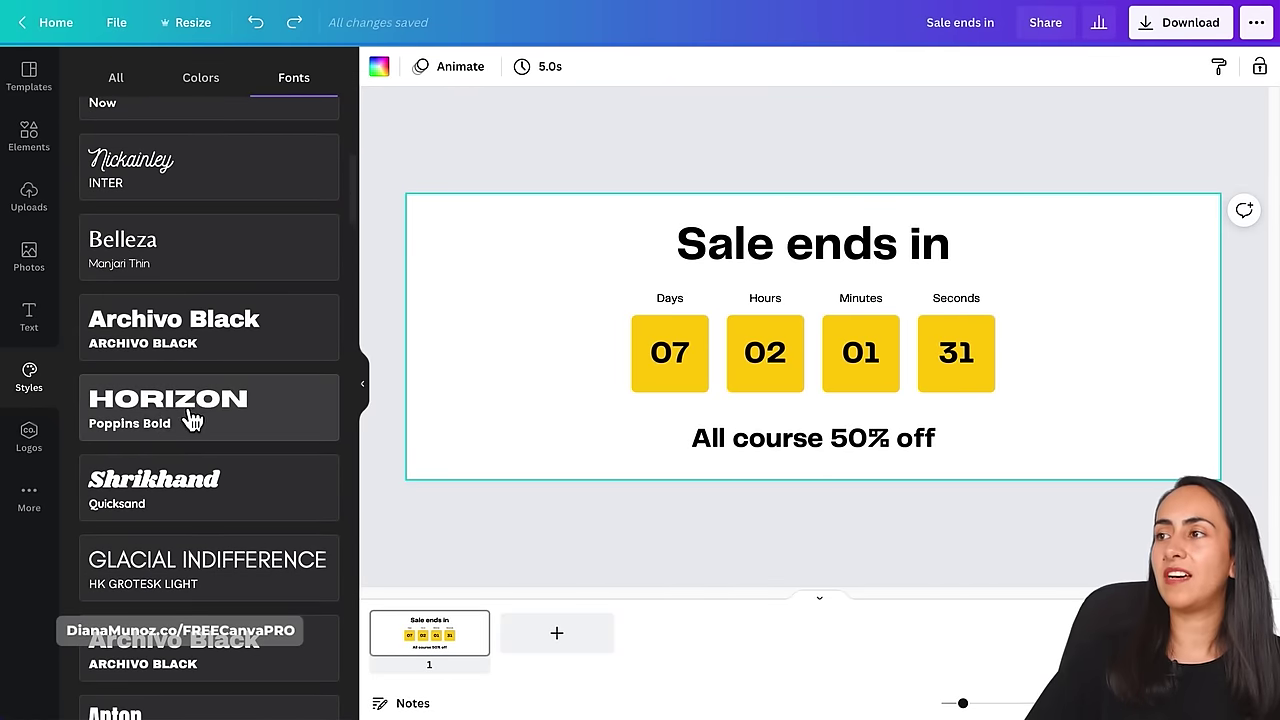
{"action": "left_click", "coordinate": [262, 430]}
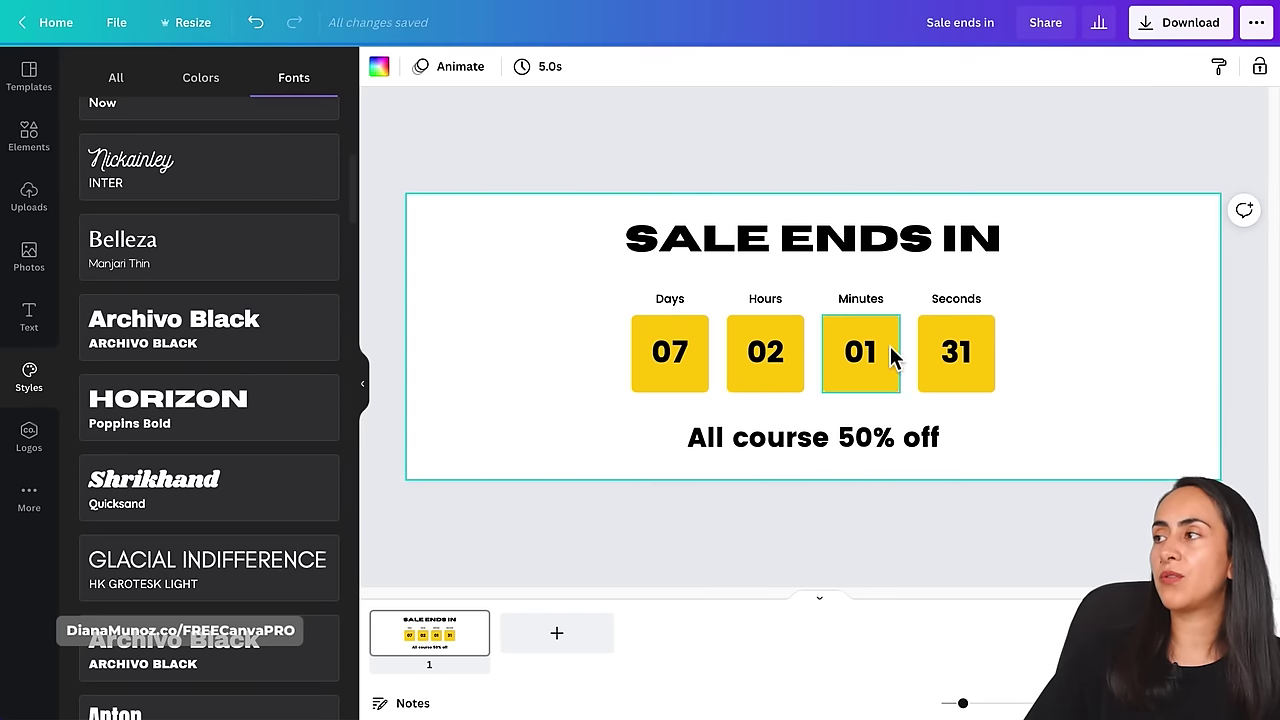
{"action": "left_click_drag", "start_coordinate": [886, 258], "coordinate": [889, 262]}
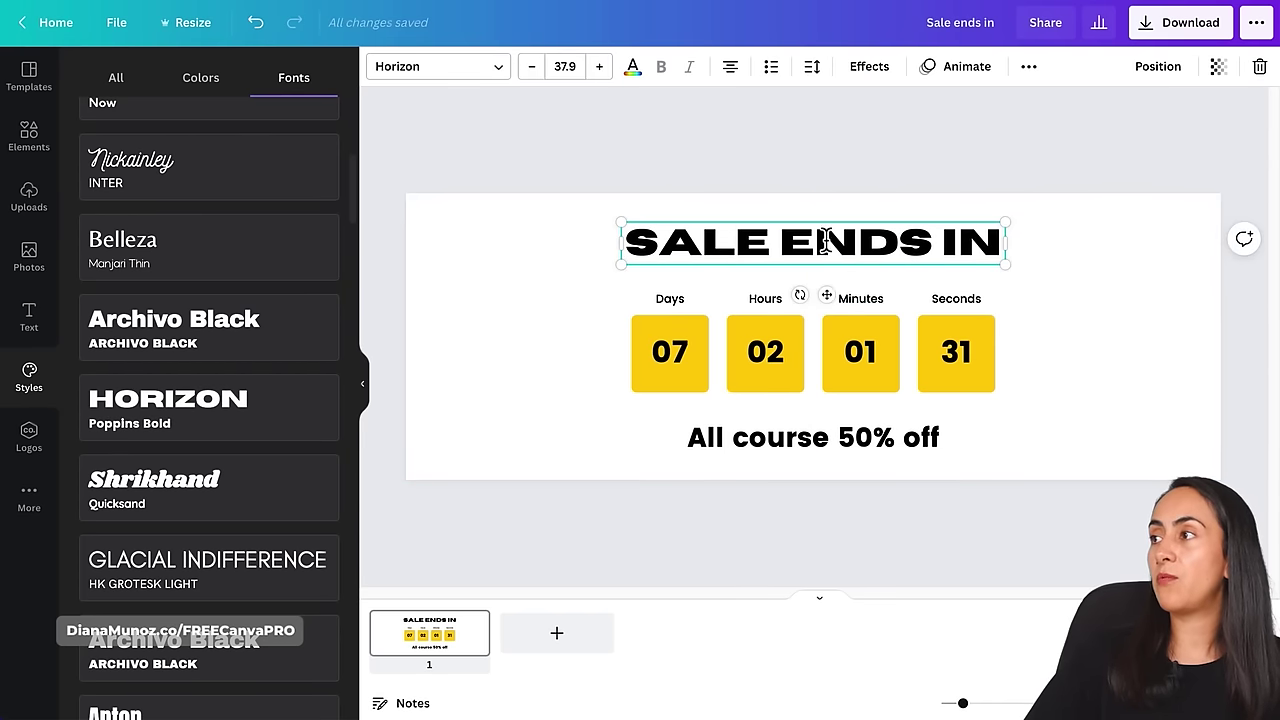
- Apply and shuffle the Call to Action palette, undoing back to grey, red and black
{"action": "left_click", "coordinate": [203, 80]}
{"action": "scroll", "coordinate": [271, 291], "scroll_direction": "down", "scroll_amount": 3}
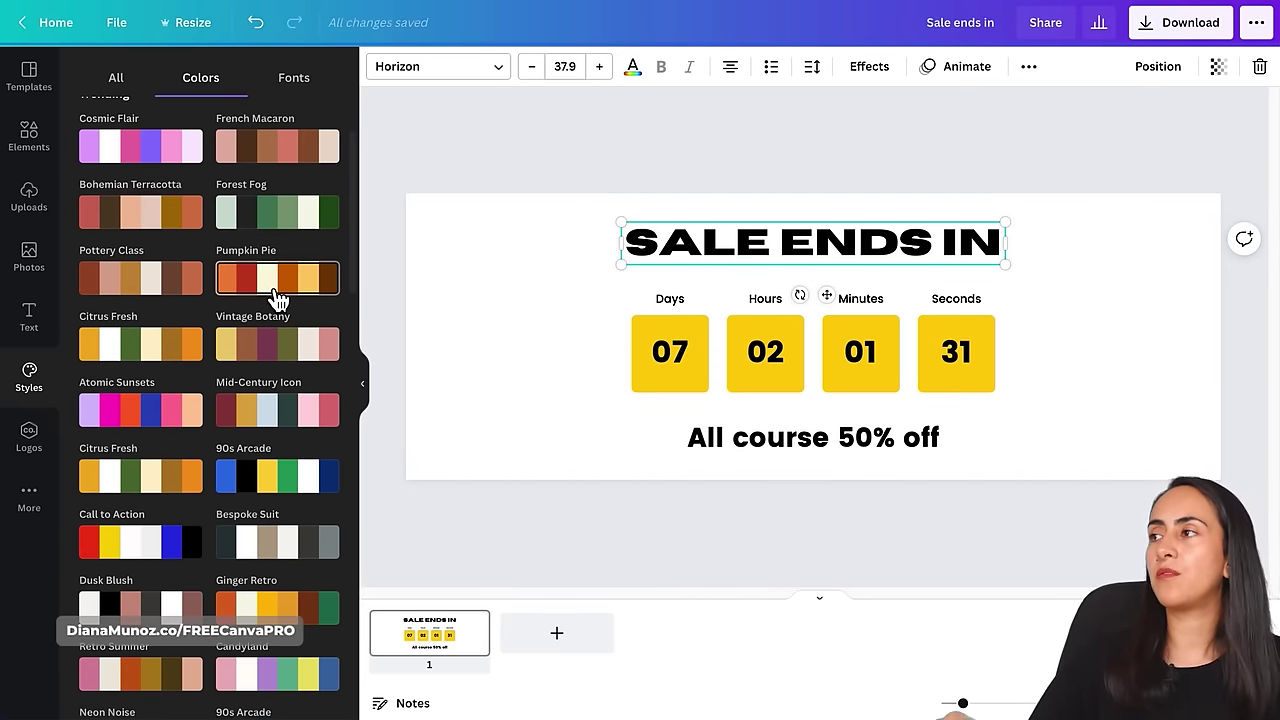
{"action": "scroll", "coordinate": [276, 298], "scroll_direction": "down", "scroll_amount": 4}
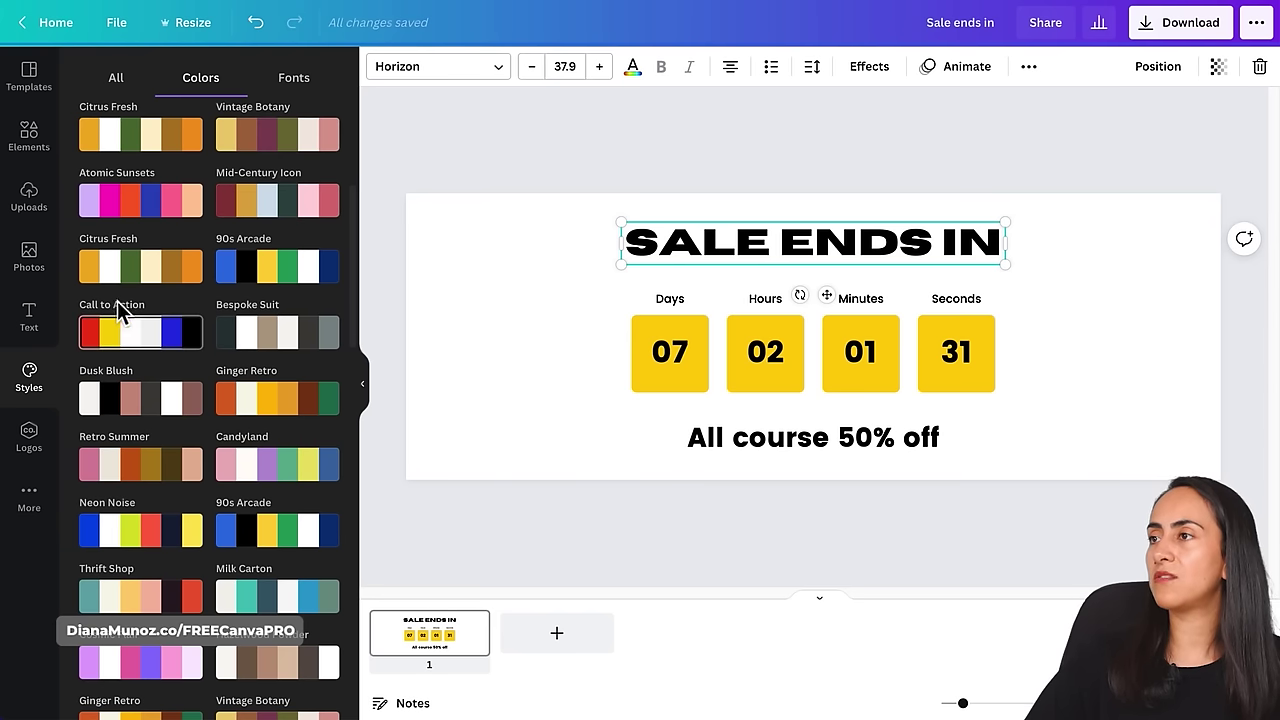
{"action": "left_click", "coordinate": [164, 350]}
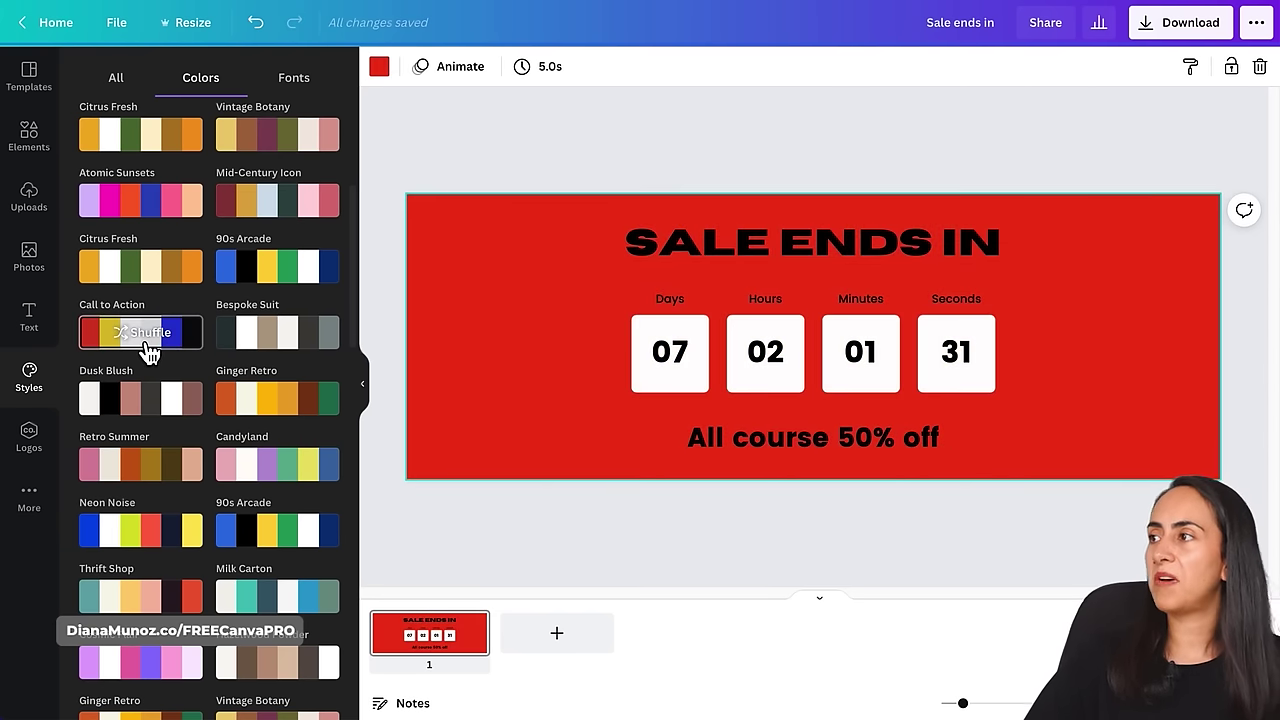
{"action": "left_click", "coordinate": [148, 350]}
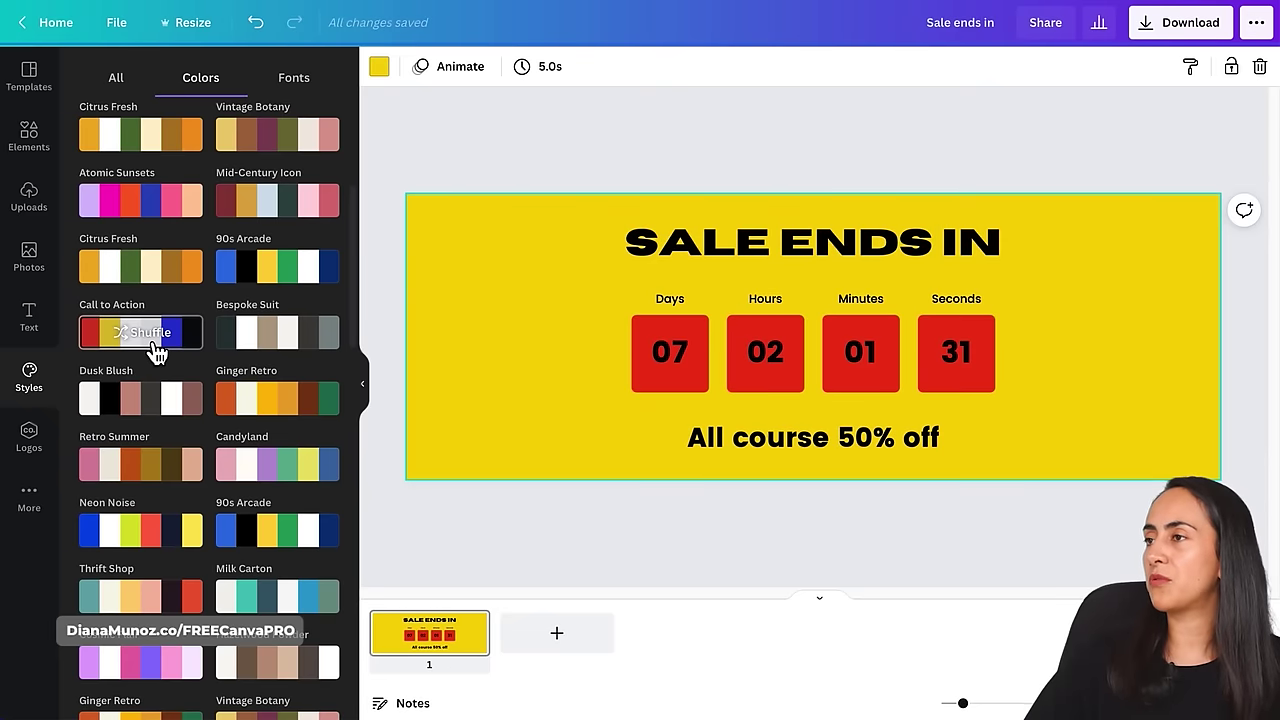
{"action": "left_click", "coordinate": [160, 350]}
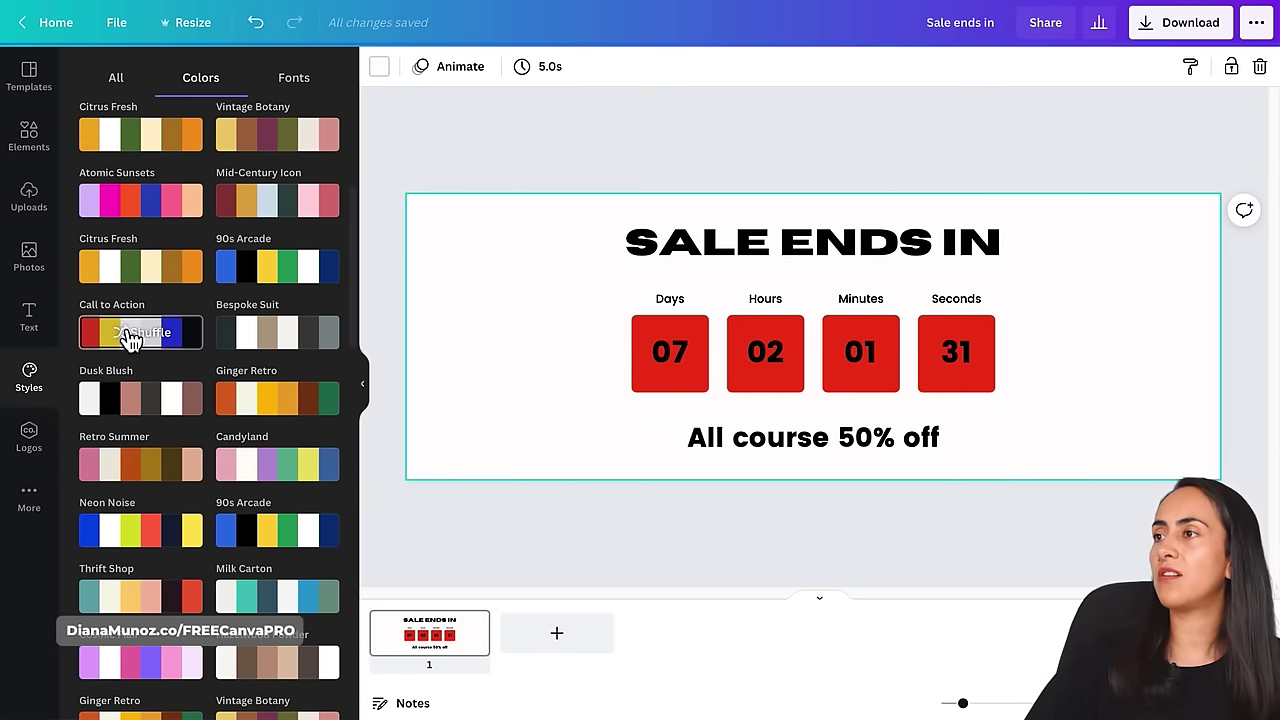
{"action": "left_click", "coordinate": [158, 348]}
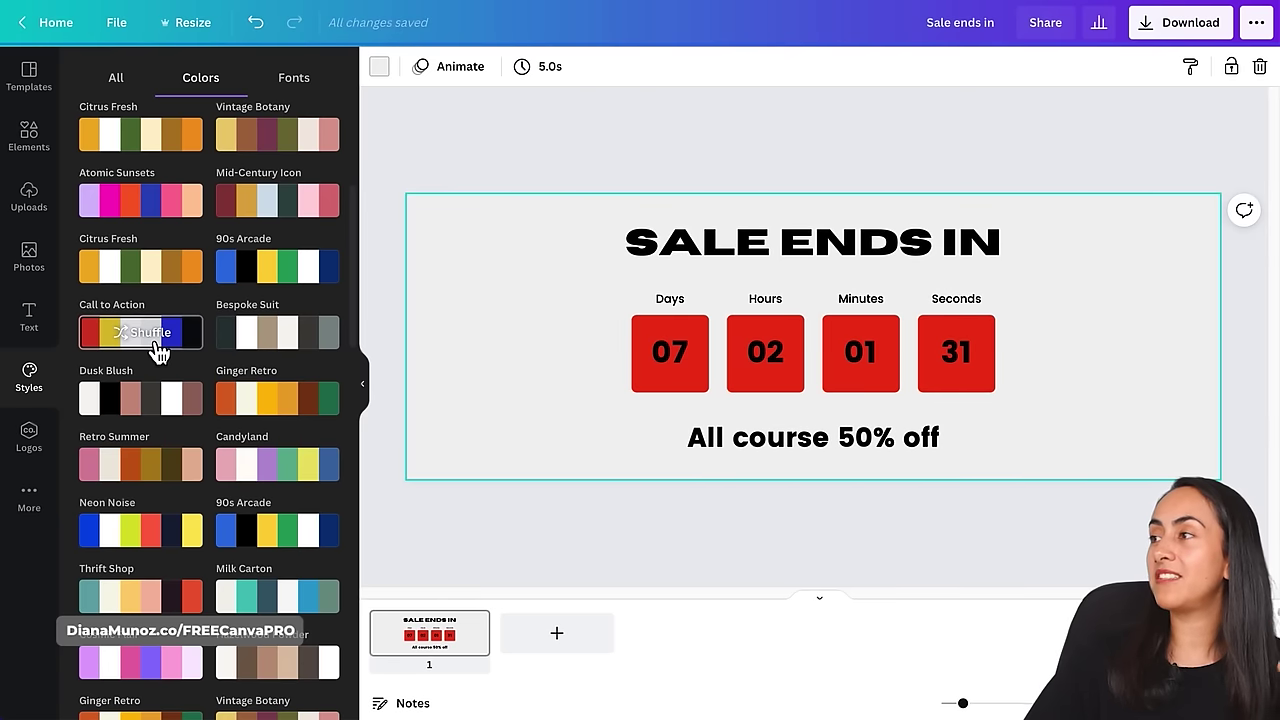
{"action": "left_click", "coordinate": [158, 342]}
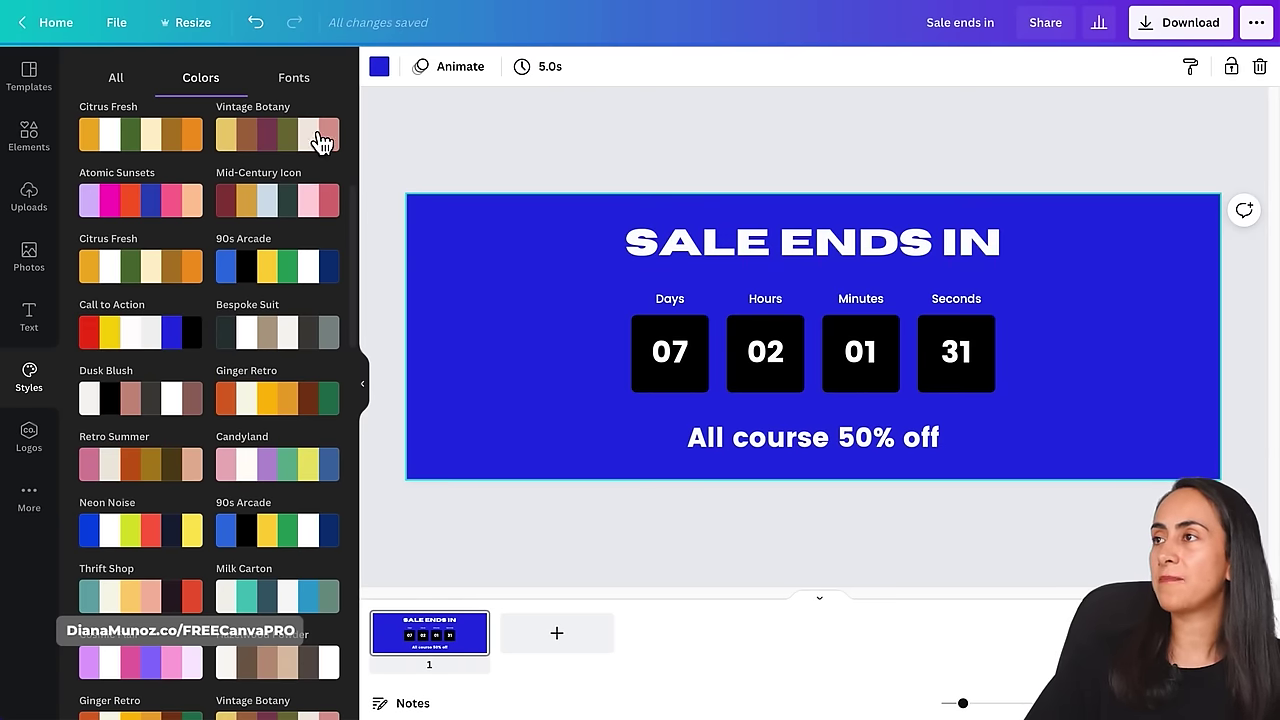
{"action": "left_click", "coordinate": [255, 22]}
{"action": "left_click", "coordinate": [853, 165]}
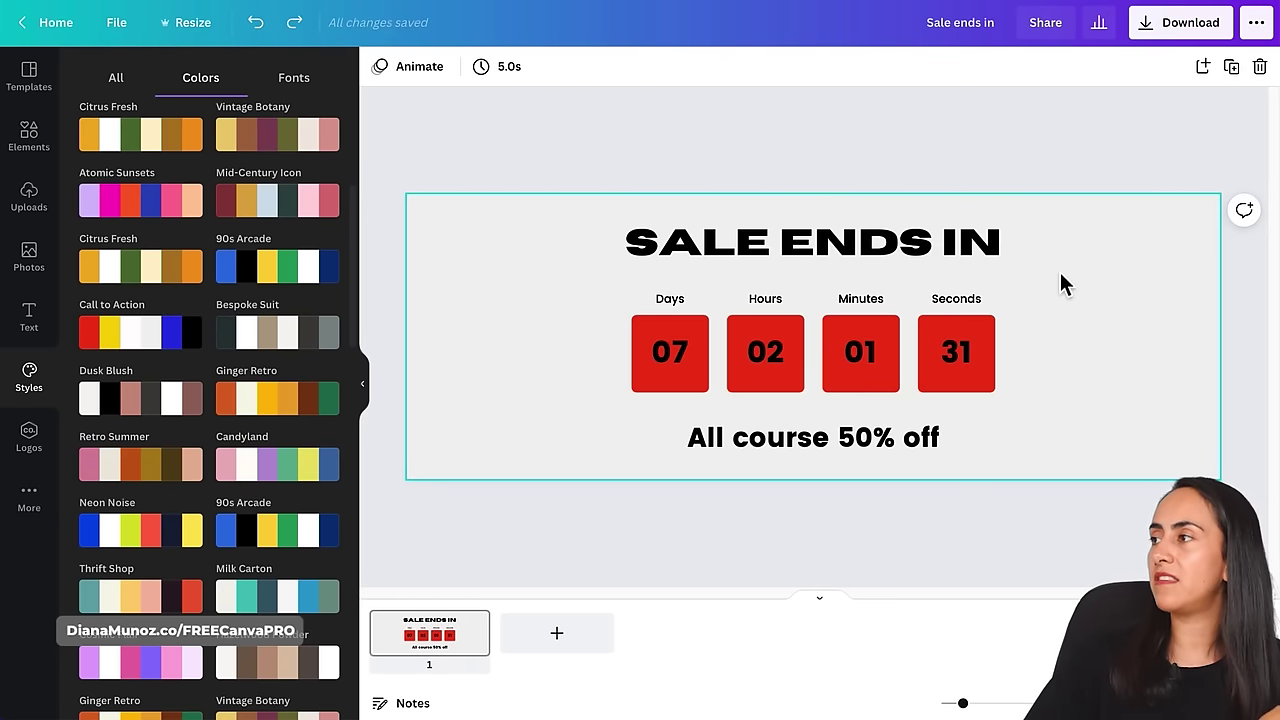
- Change the 07, 02, 01 and 31 countdown digits to white text
{"action": "left_click_drag", "start_coordinate": [1065, 347], "coordinate": [656, 356]}
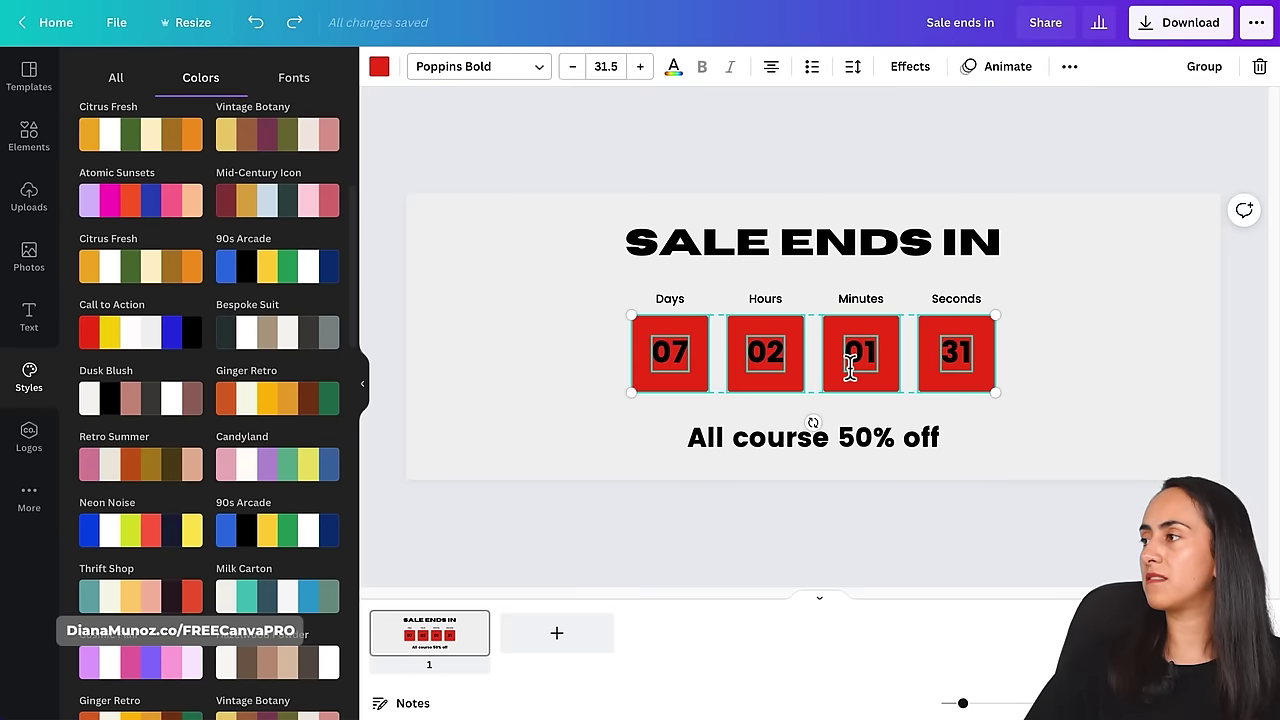
{"action": "left_click", "coordinate": [674, 70]}
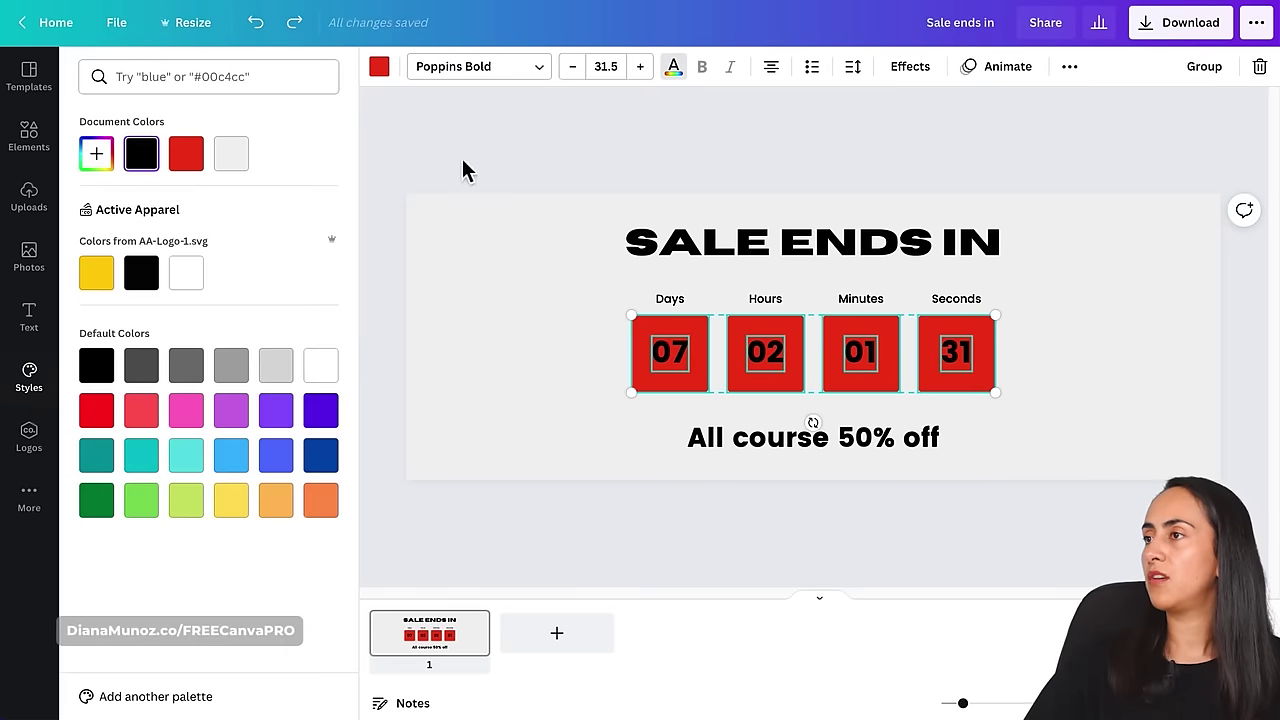
{"action": "left_click", "coordinate": [197, 283]}
{"action": "left_click", "coordinate": [1108, 358]}
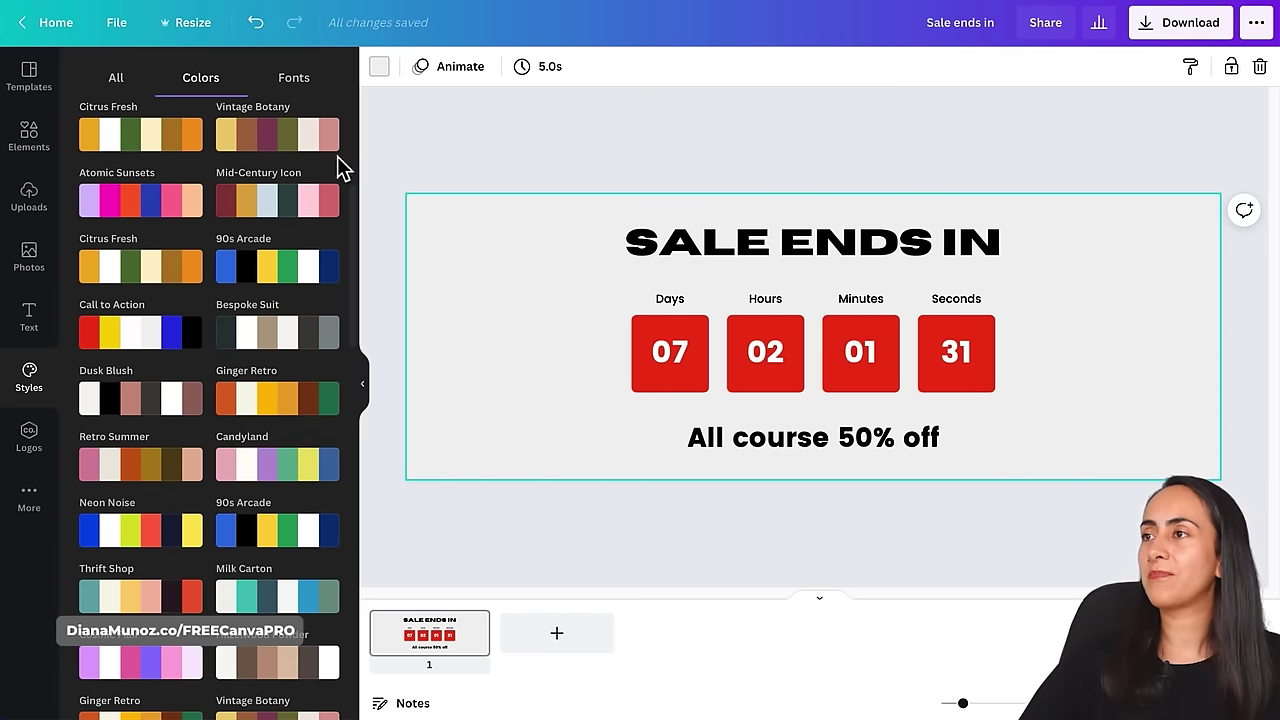
{"action": "left_click", "coordinate": [24, 155]}
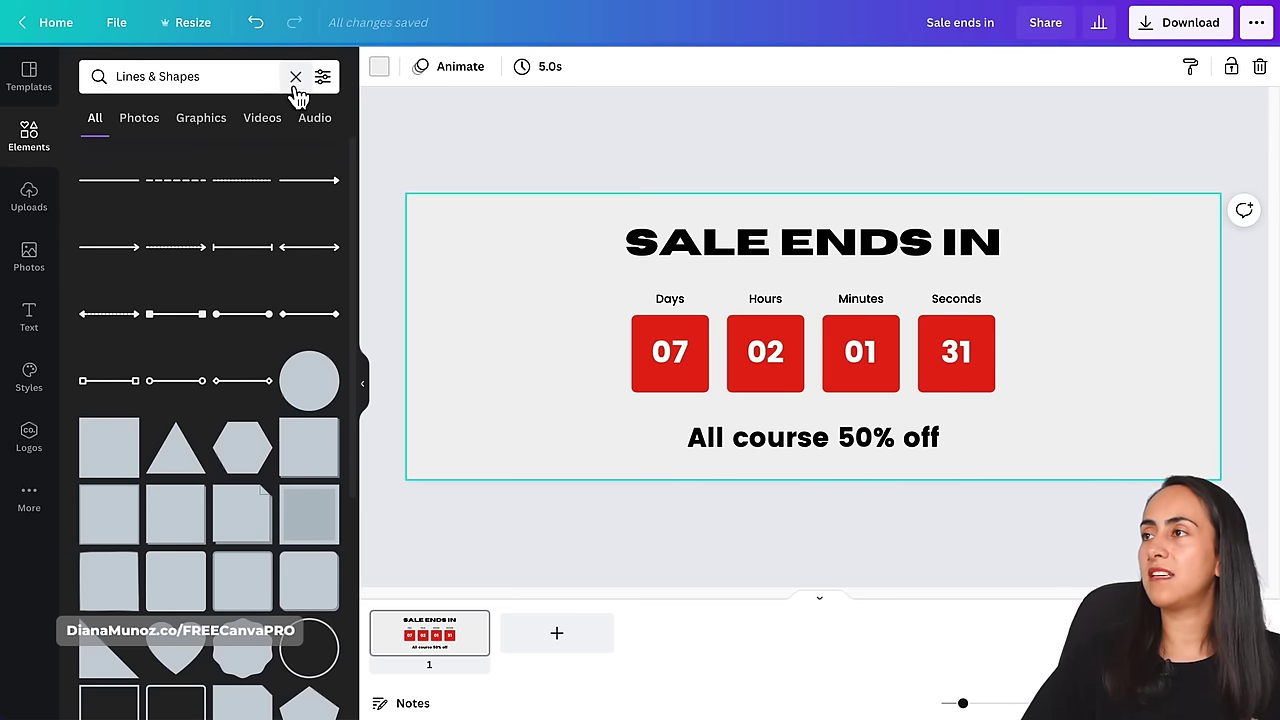
- Search Elements for 'pattern' and add a sparkle pattern graphic from the Graphics results
{"action": "left_click", "coordinate": [295, 77]}
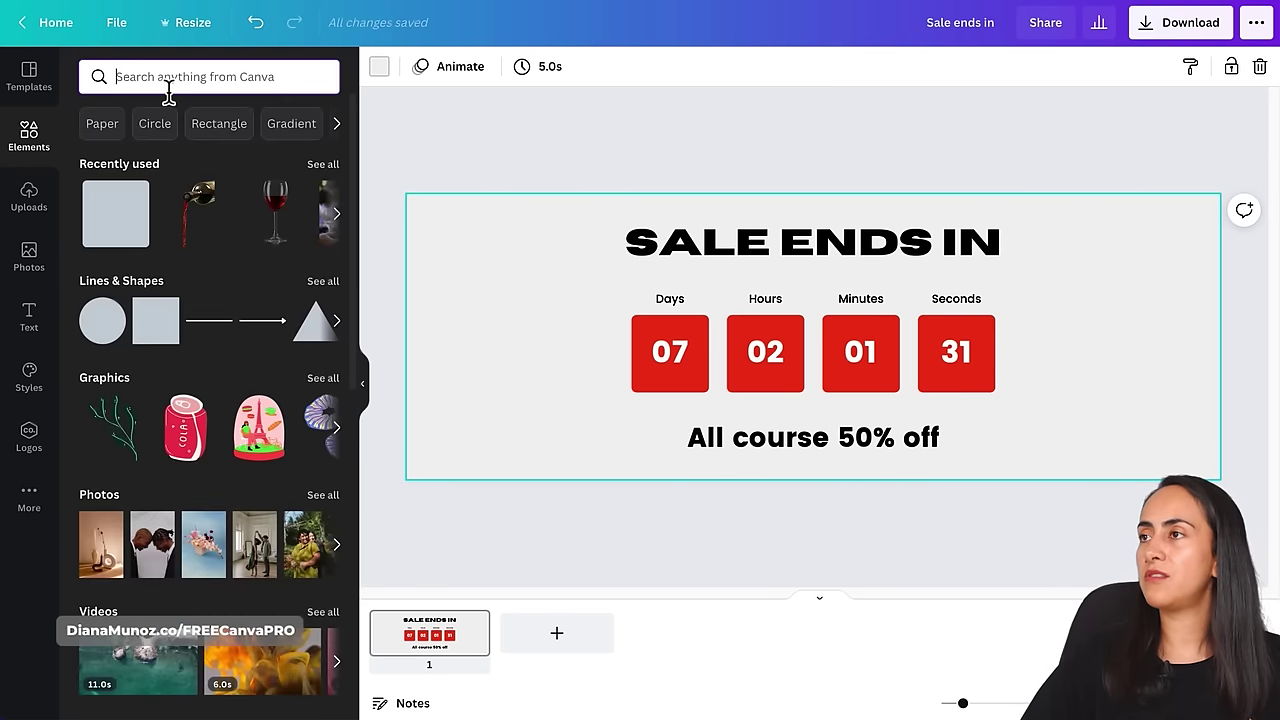
{"action": "left_click", "coordinate": [169, 88]}
{"action": "type", "text": "pattern"}
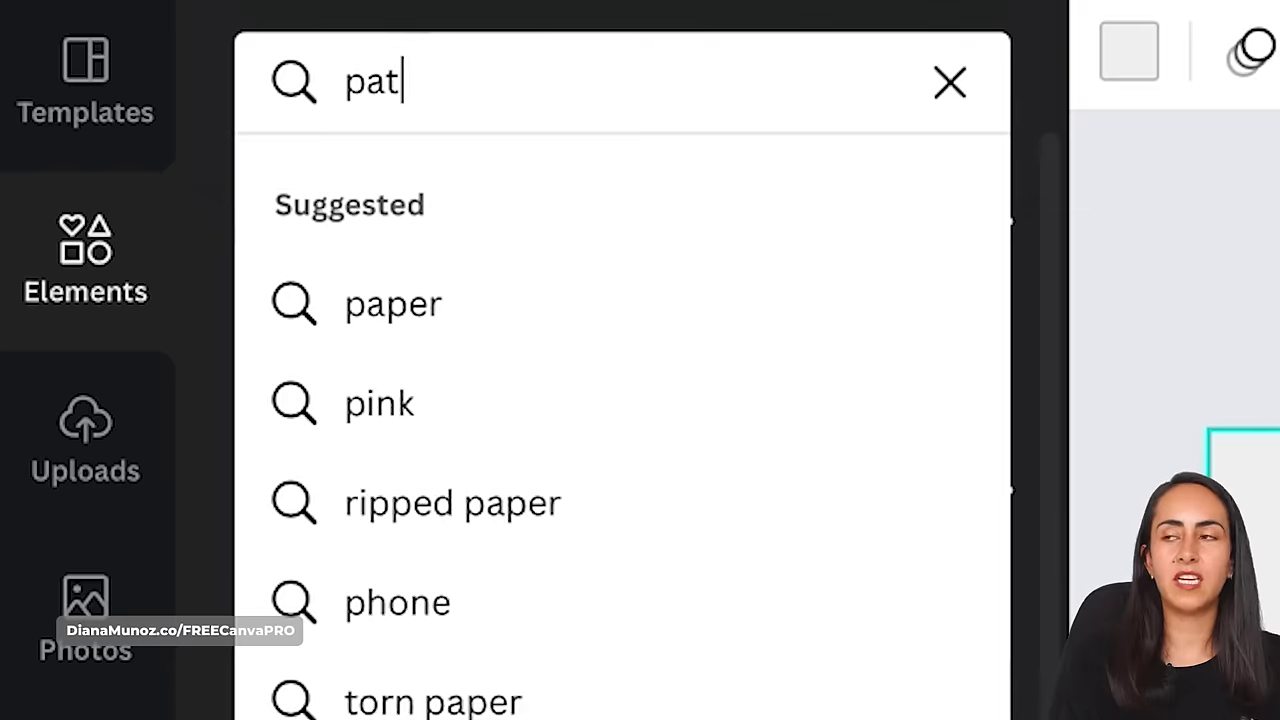
{"action": "key", "text": "Return"}
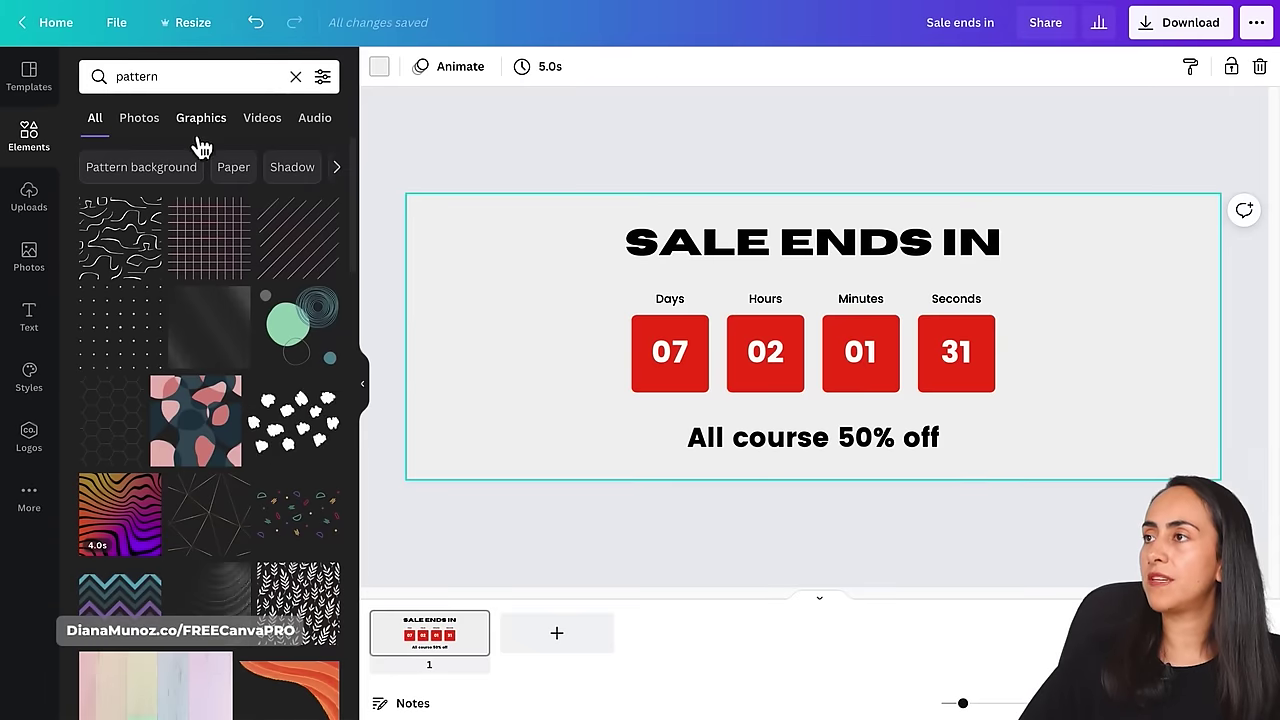
{"action": "left_click", "coordinate": [205, 135]}
{"action": "scroll", "coordinate": [272, 410], "scroll_direction": "down", "scroll_amount": 5}
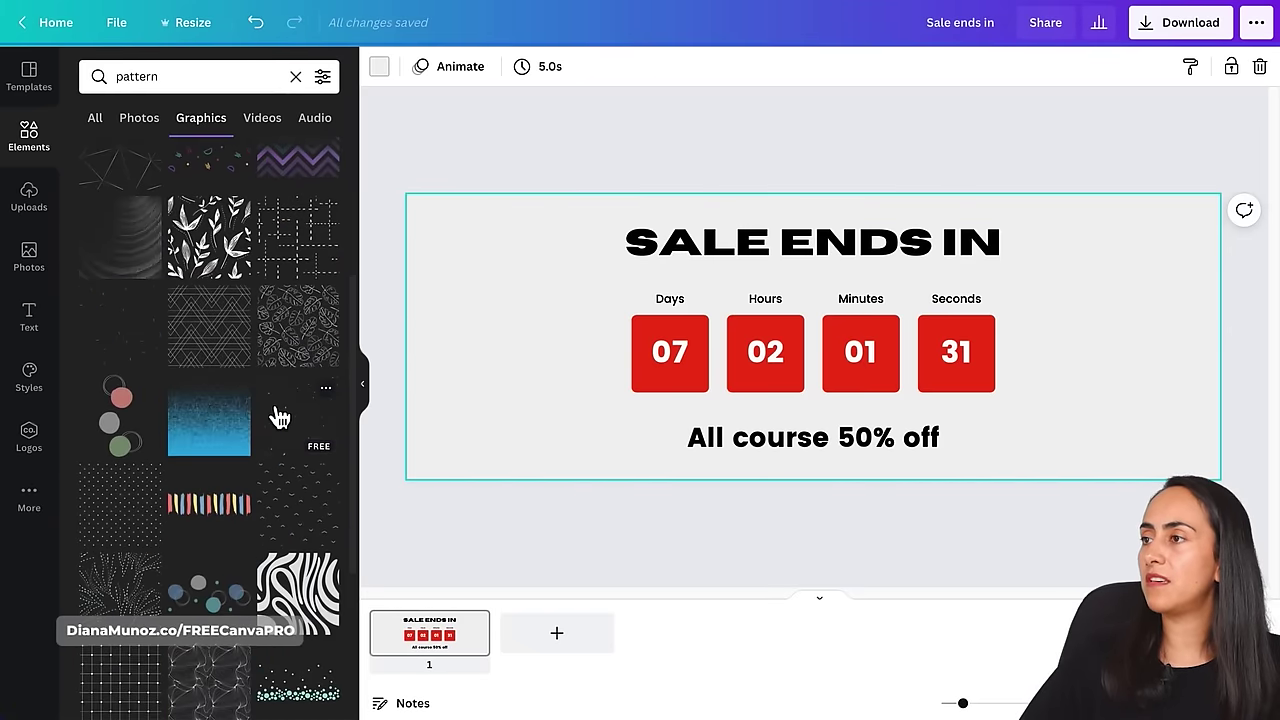
{"action": "scroll", "coordinate": [163, 330], "scroll_direction": "down", "scroll_amount": 3}
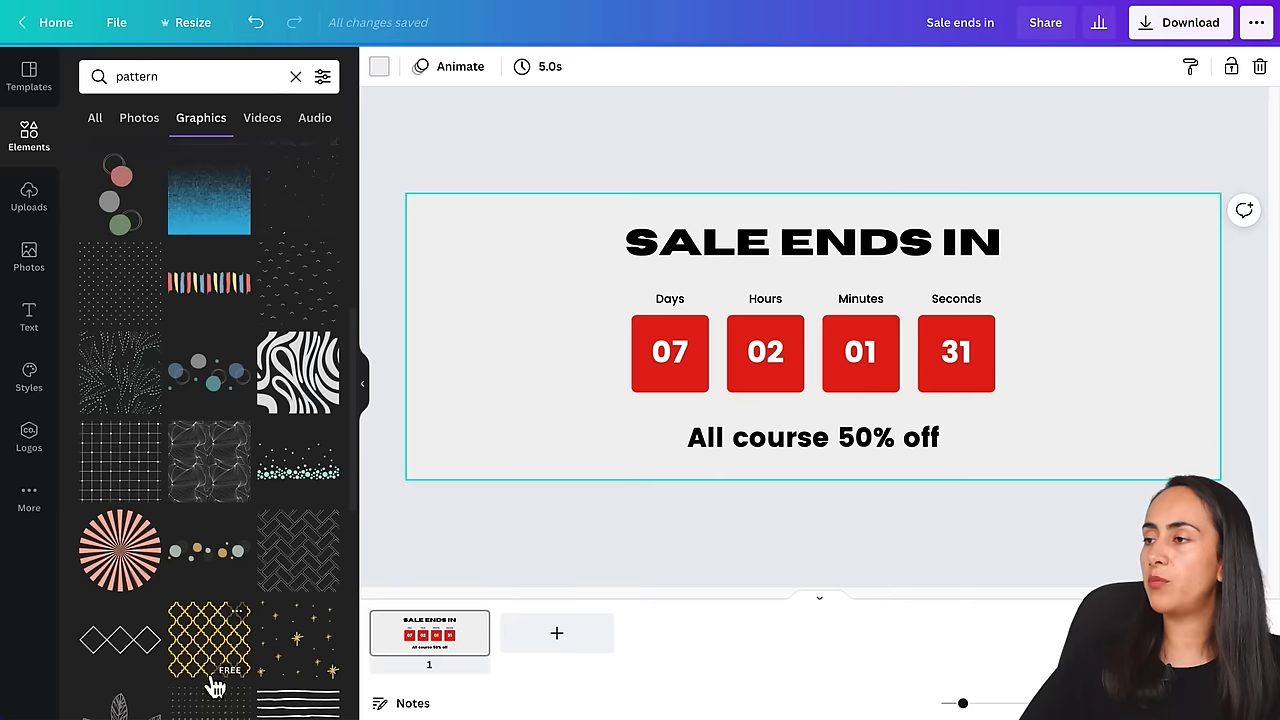
{"action": "scroll", "coordinate": [210, 686], "scroll_direction": "down", "scroll_amount": 3}
{"action": "left_click", "coordinate": [318, 424]}
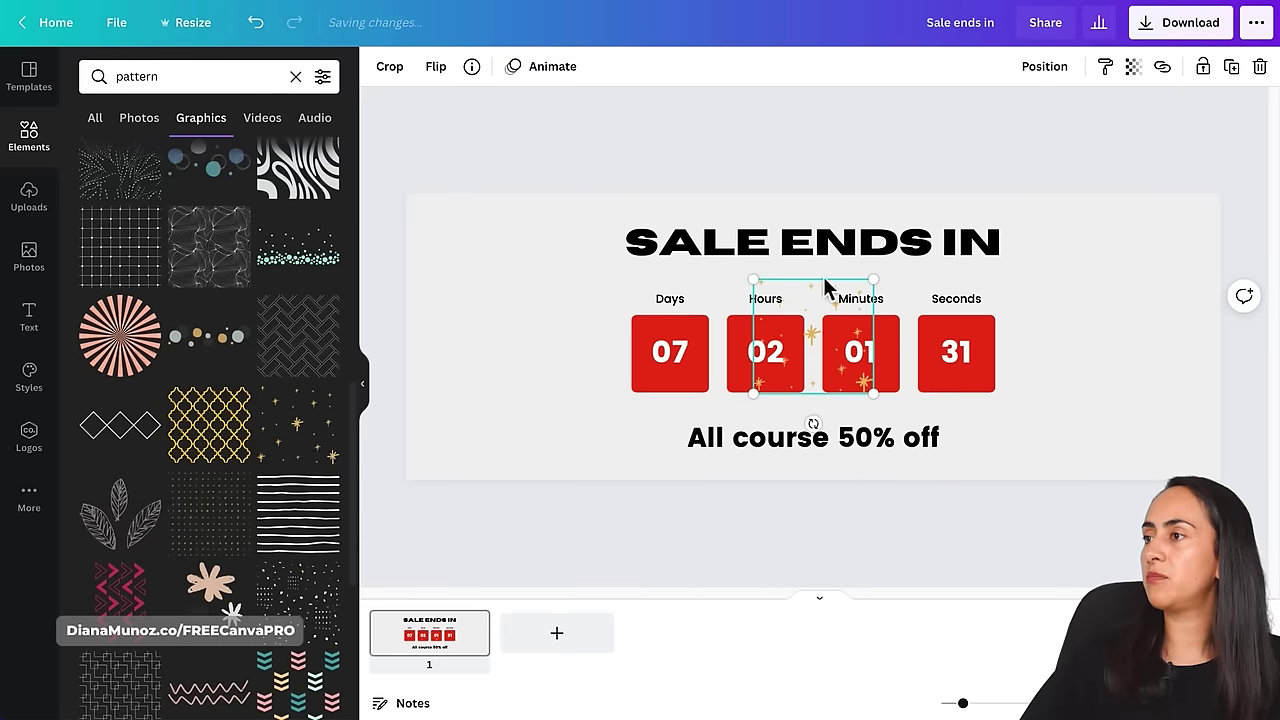
- Enlarge the sparkle pattern to cover the banner and send it behind the countdown boxes
{"action": "left_click_drag", "start_coordinate": [876, 282], "coordinate": [1250, 20]}
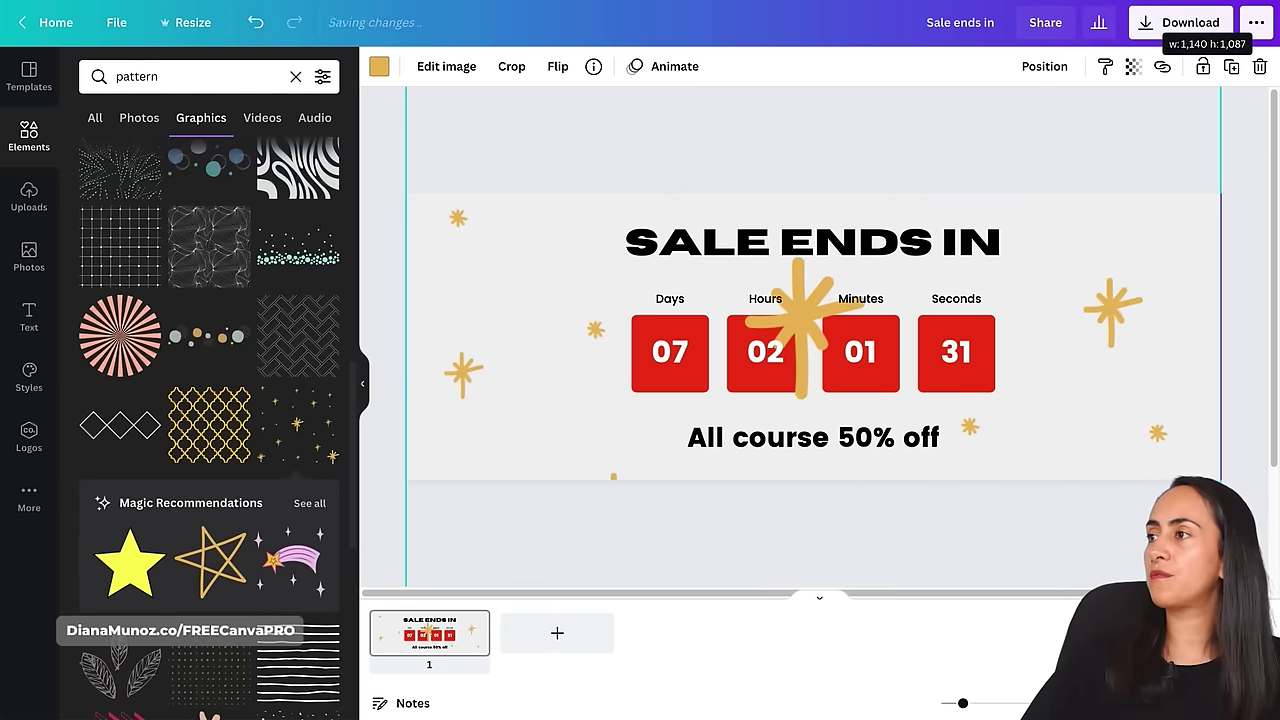
{"action": "left_click", "coordinate": [1048, 67]}
{"action": "left_click", "coordinate": [1045, 155]}
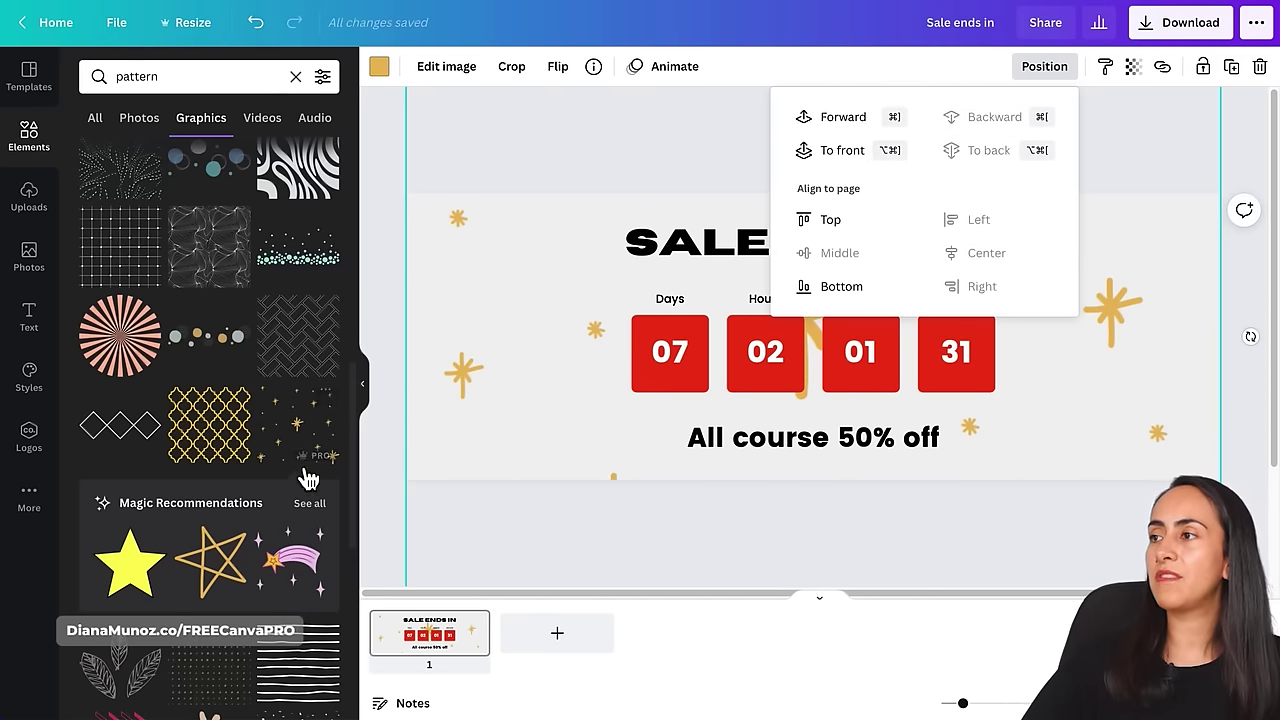
- Make the sparkles white, shift them upward, and lower their transparency to about 75
{"action": "left_click", "coordinate": [392, 86]}
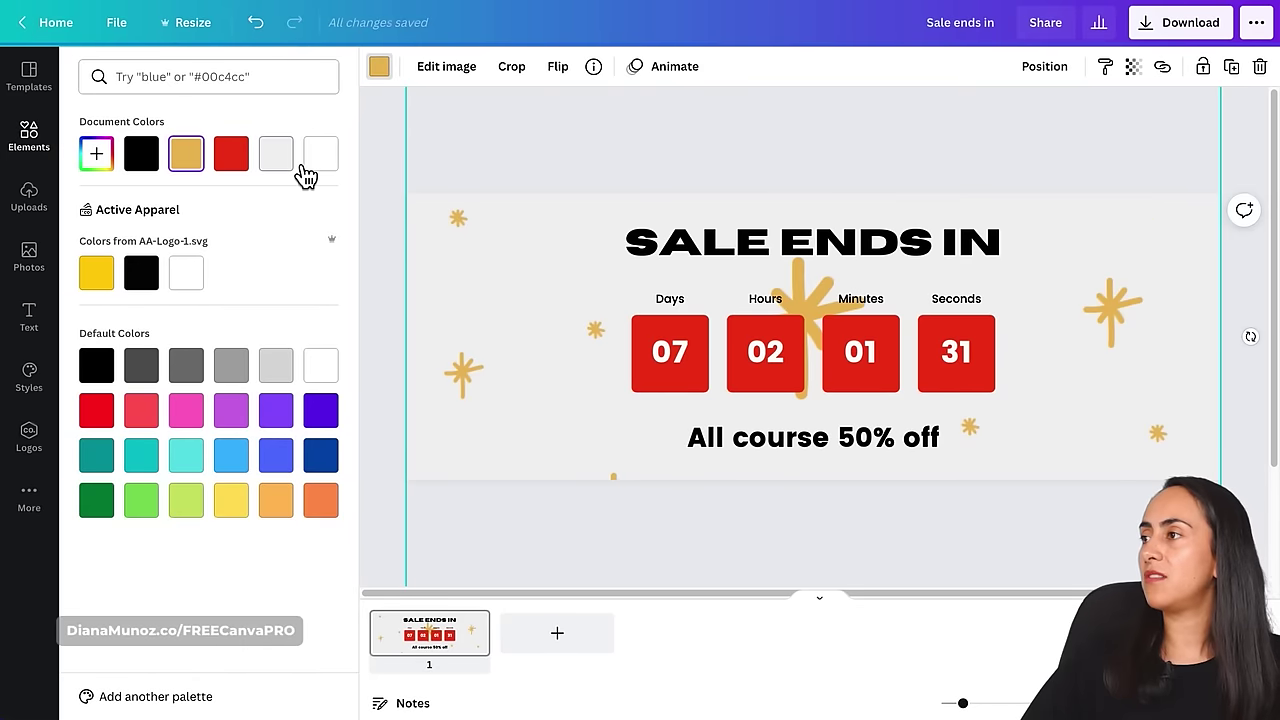
{"action": "left_click", "coordinate": [292, 167]}
{"action": "left_click", "coordinate": [190, 274]}
{"action": "left_click_drag", "start_coordinate": [1151, 302], "coordinate": [1164, 240]}
{"action": "left_click", "coordinate": [1133, 66]}
{"action": "mouse_move", "coordinate": [1077, 130]}
{"action": "left_mouse_down"}
{"action": "mouse_move", "coordinate": [1046, 132]}
{"action": "mouse_move", "coordinate": [1057, 132]}
{"action": "left_mouse_up"}
{"action": "left_click", "coordinate": [1262, 140]}
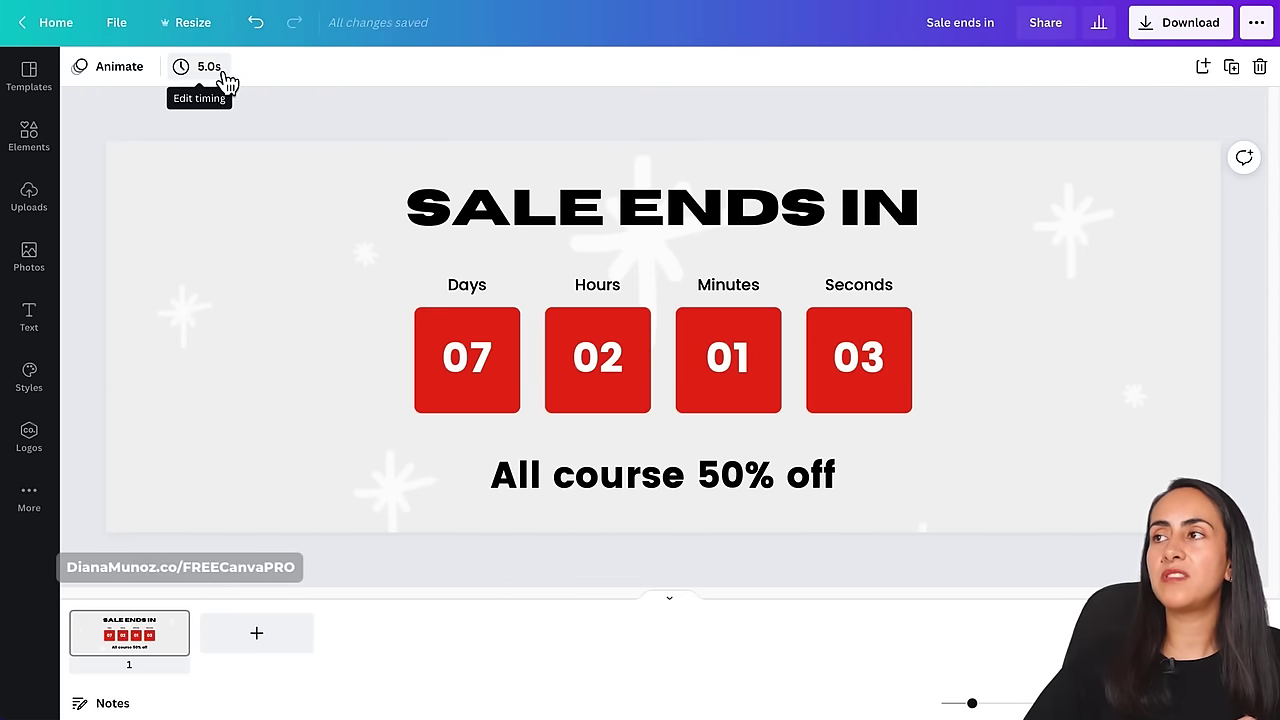
- Try the Rise page animation, then remove it so the page has no animation
{"action": "left_click", "coordinate": [118, 68]}
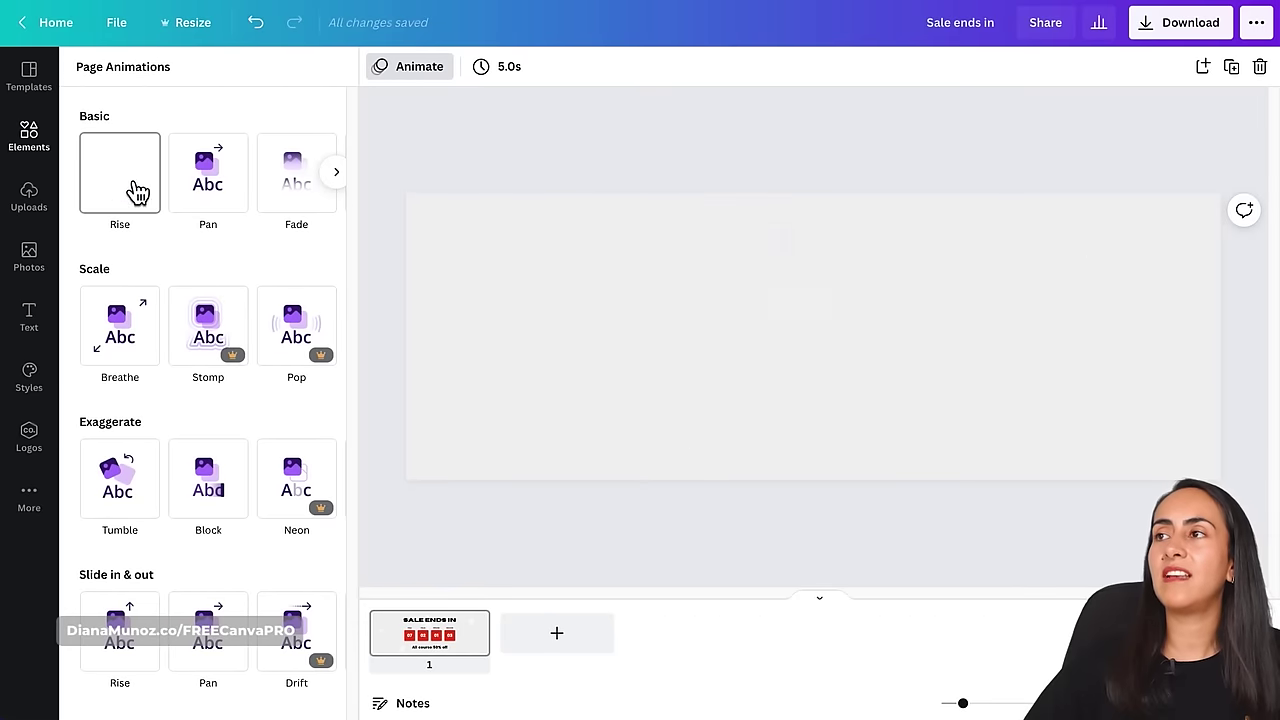
{"action": "left_click", "coordinate": [155, 185]}
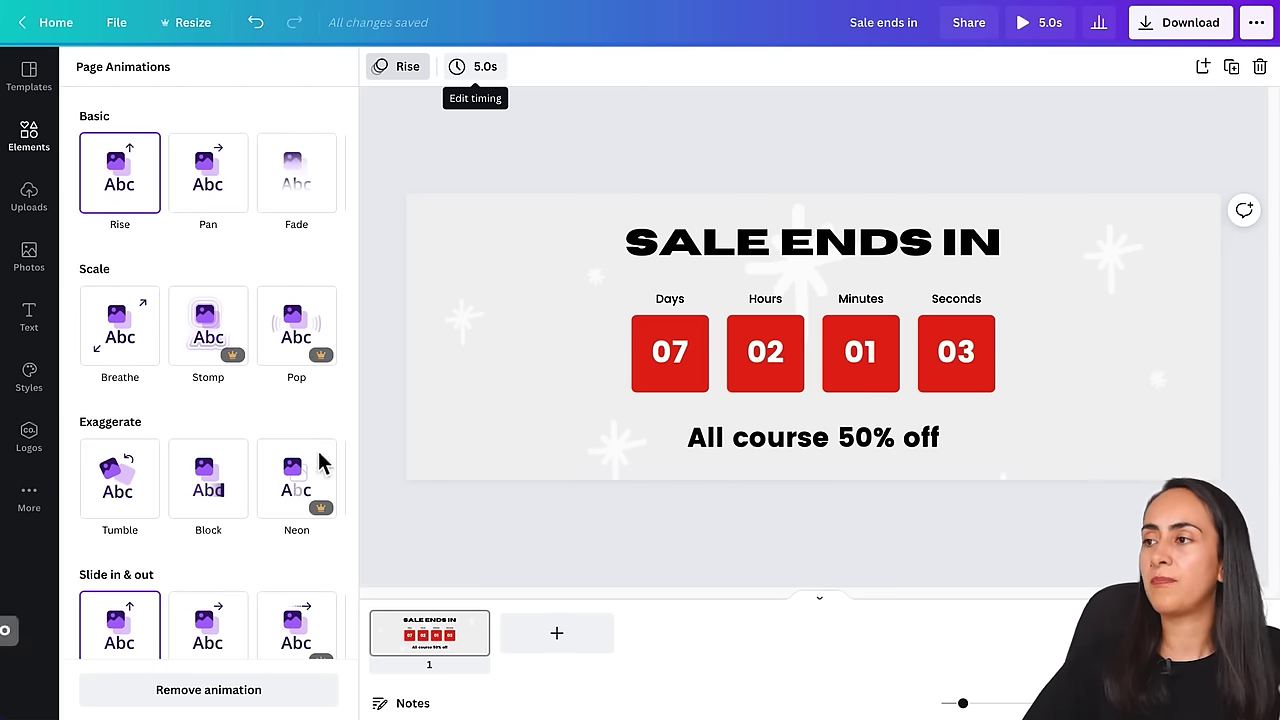
{"action": "left_click", "coordinate": [268, 697]}
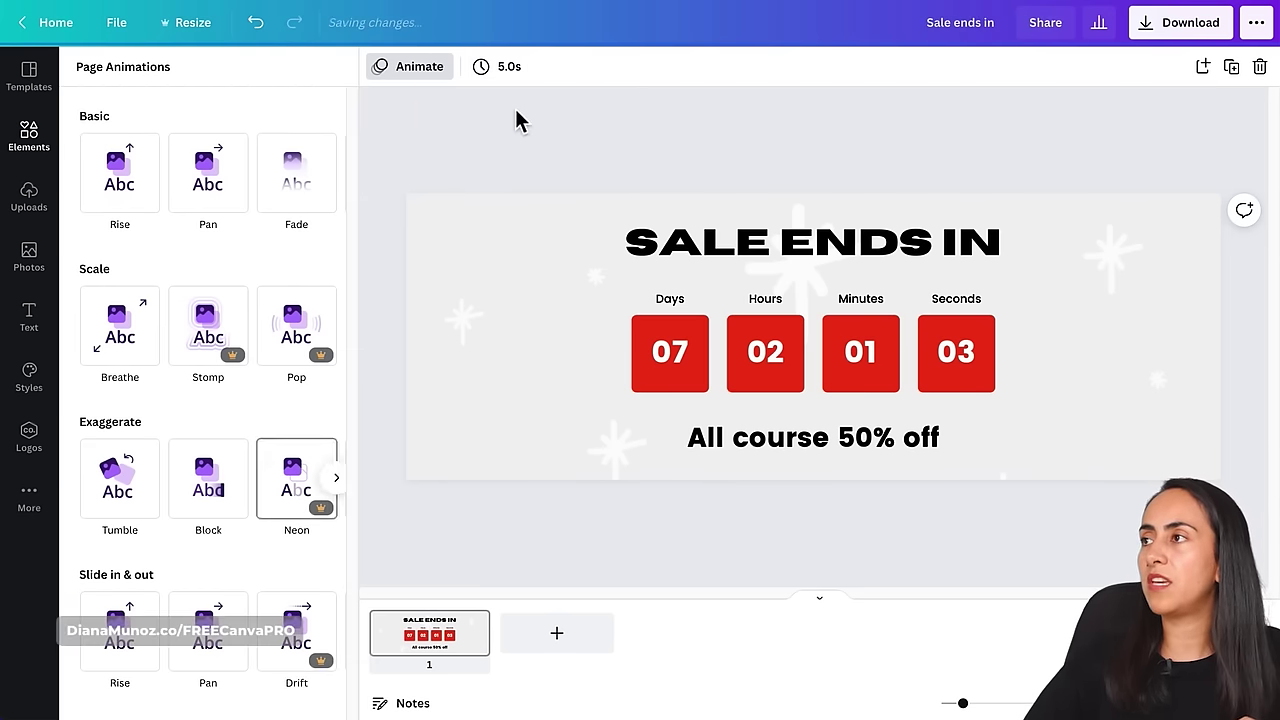
{"action": "left_click", "coordinate": [517, 117]}
- Change the page duration from 5.0s to 1 second
{"action": "left_click", "coordinate": [210, 66]}
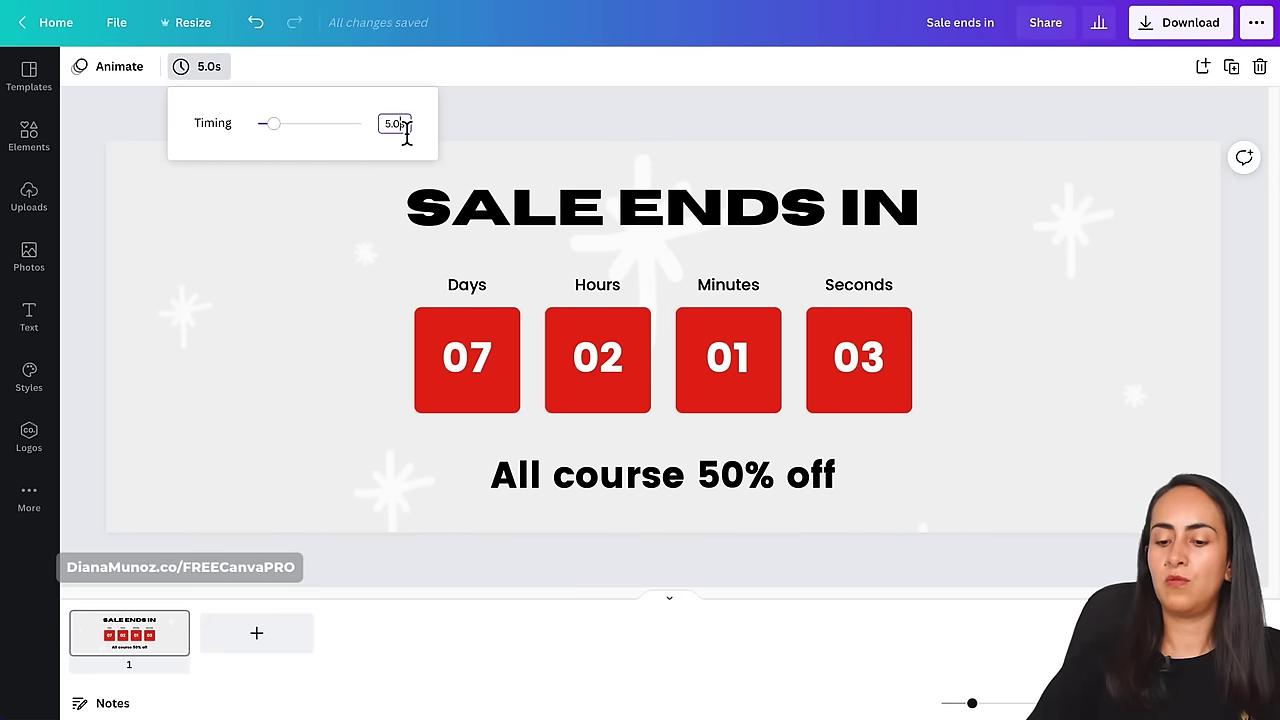
{"action": "key", "text": "Return"}
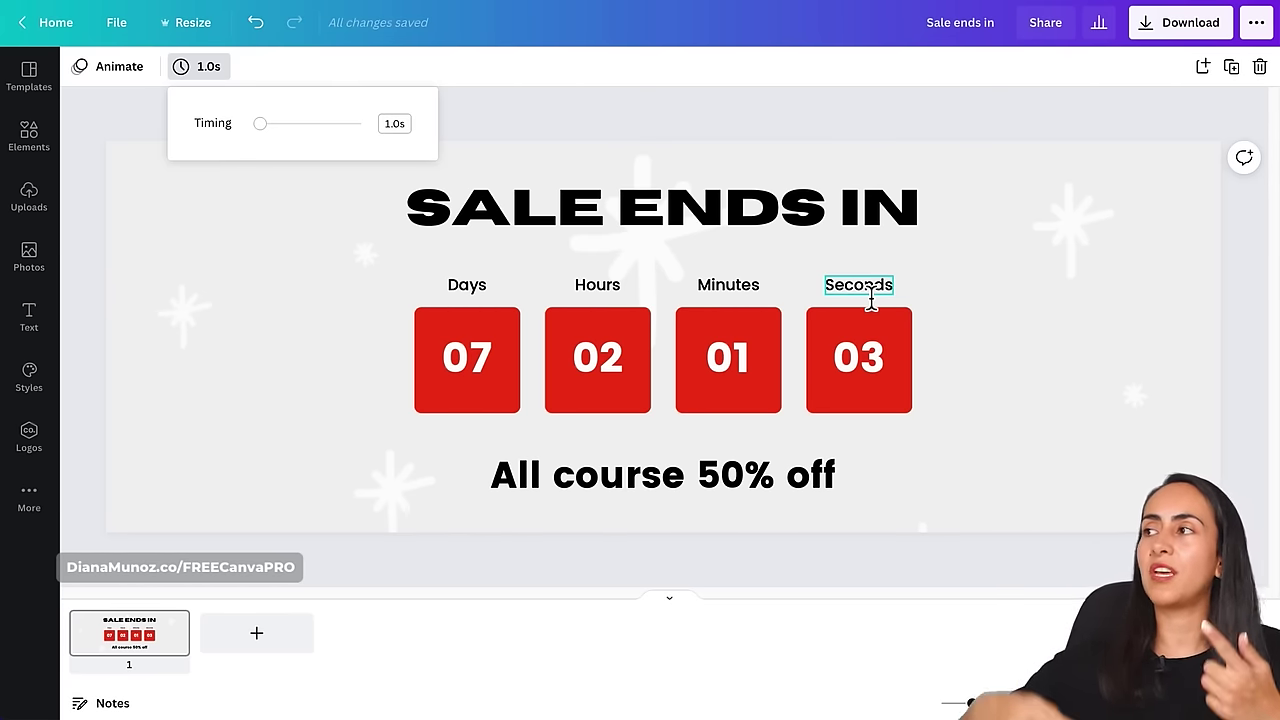
{"action": "left_click", "coordinate": [887, 125]}
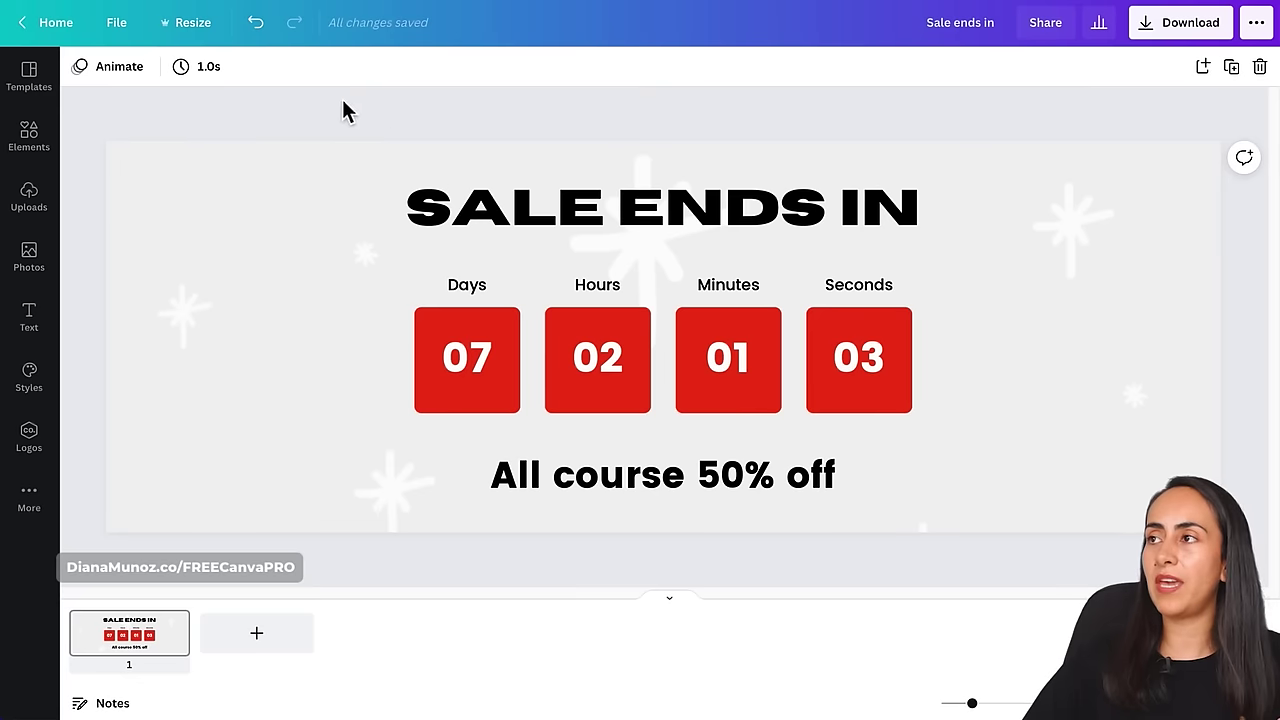
- Duplicate the page and change page 2's seconds from 03 to 02
{"action": "left_click", "coordinate": [1243, 73]}
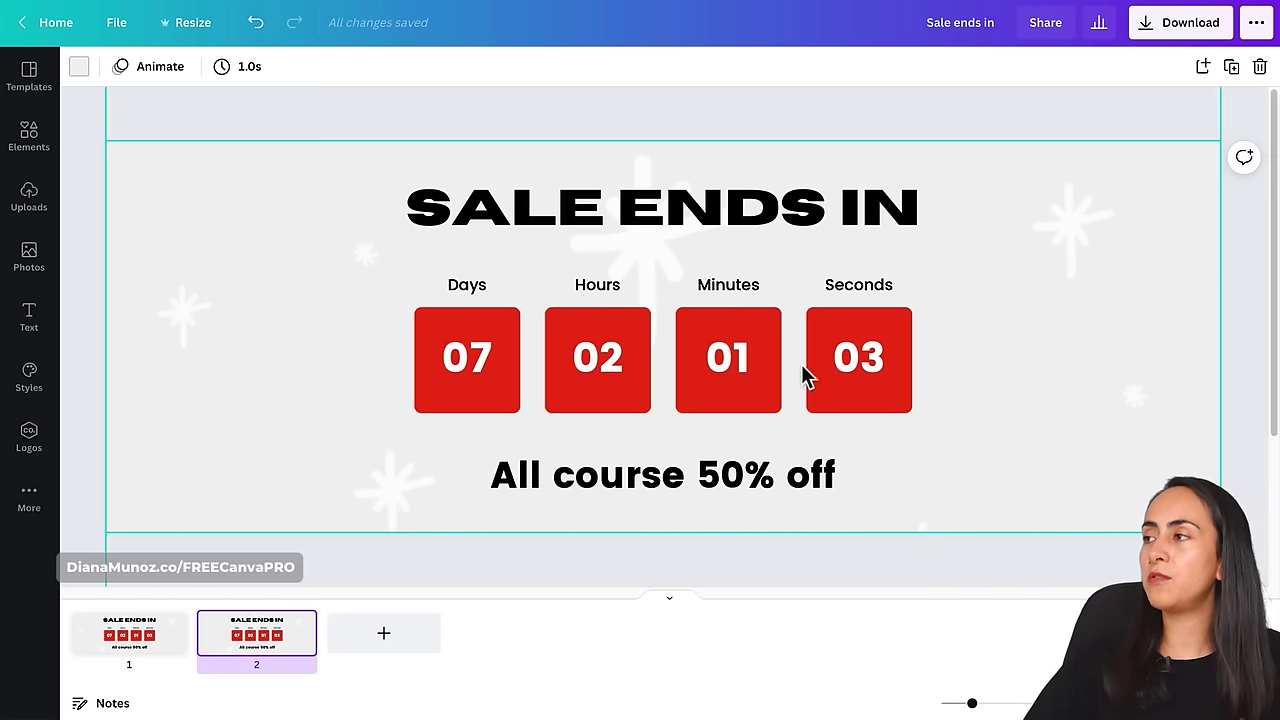
{"action": "left_click", "coordinate": [853, 368]}
{"action": "left_click_drag", "start_coordinate": [860, 365], "coordinate": [928, 355]}
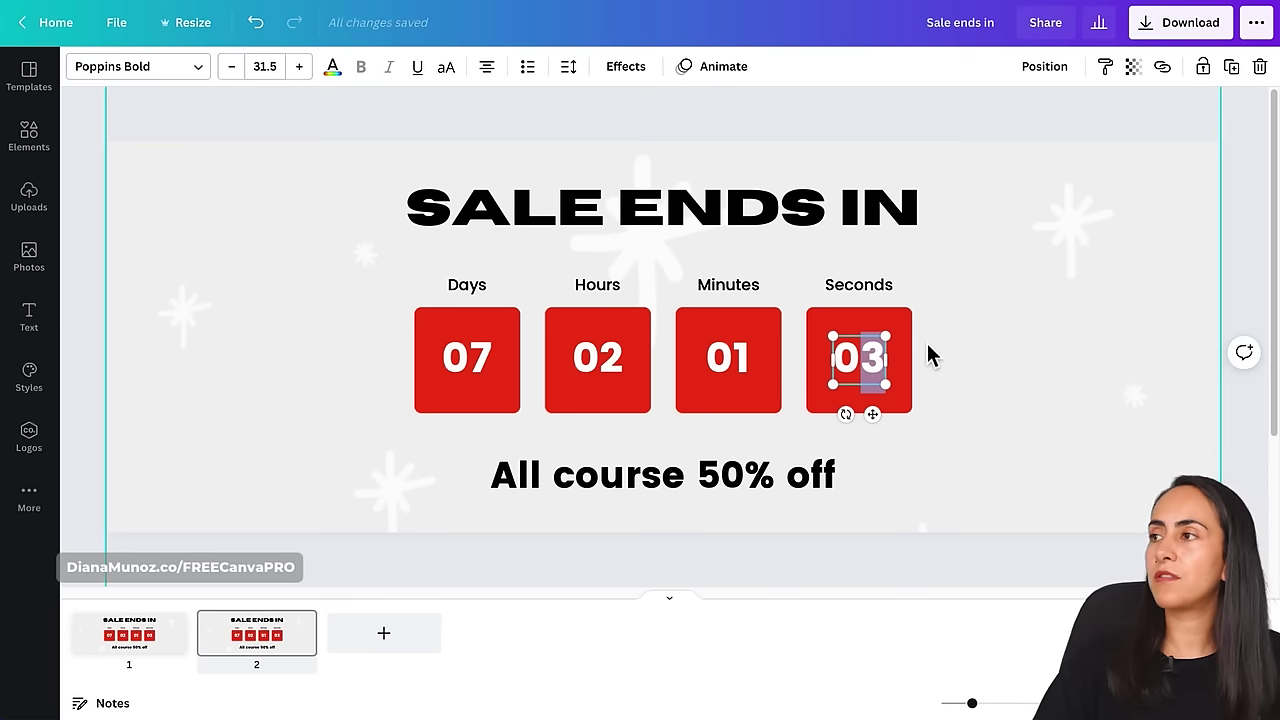
{"action": "type", "text": "2"}
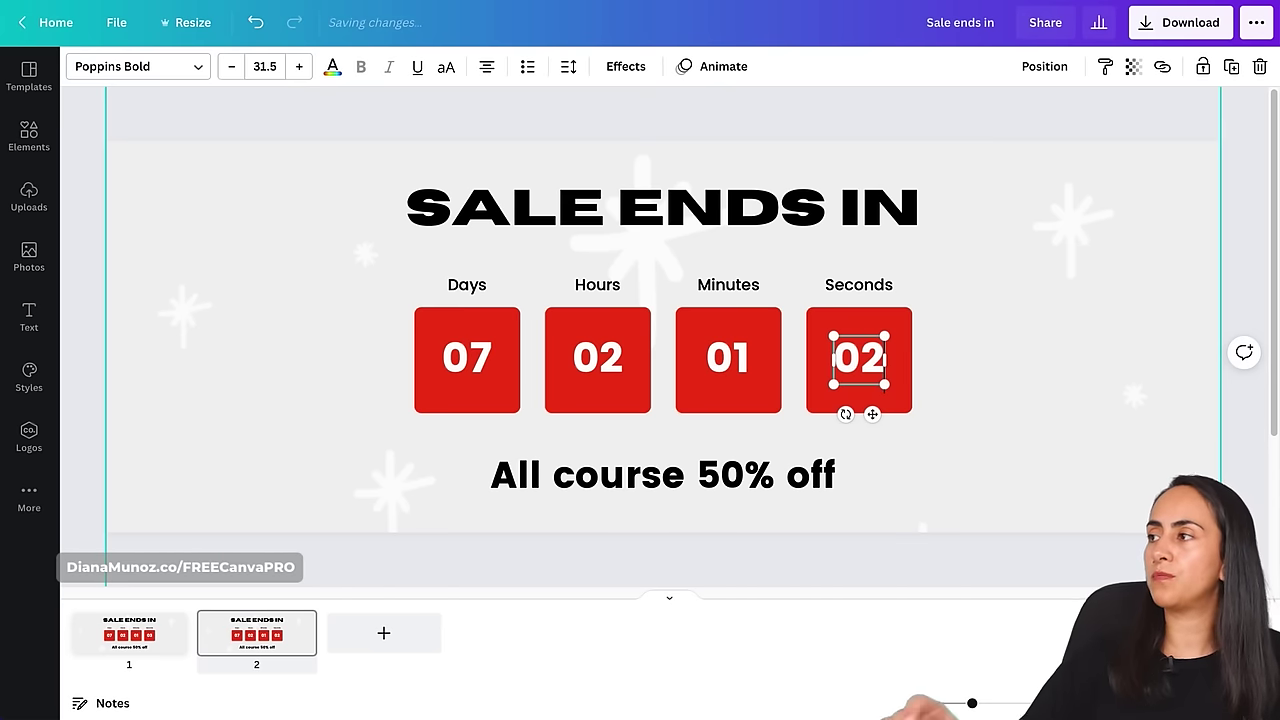
{"action": "left_click", "coordinate": [969, 317]}
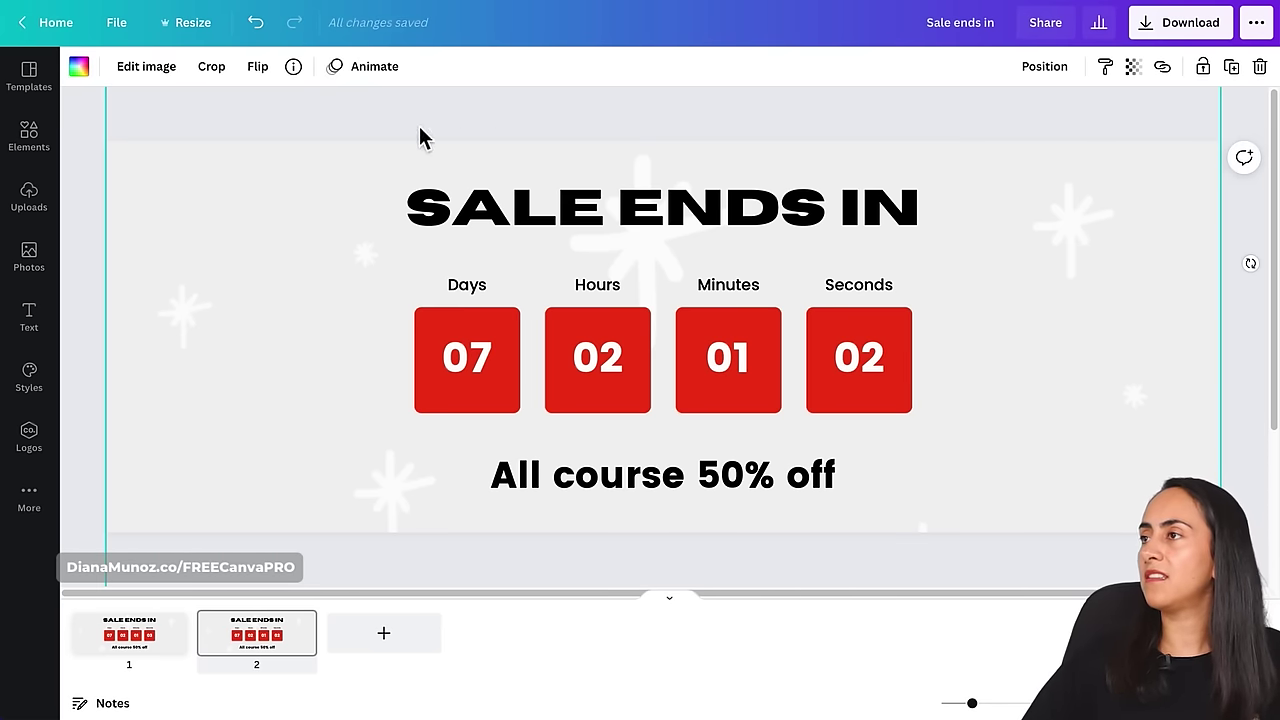
{"action": "left_click", "coordinate": [77, 180]}
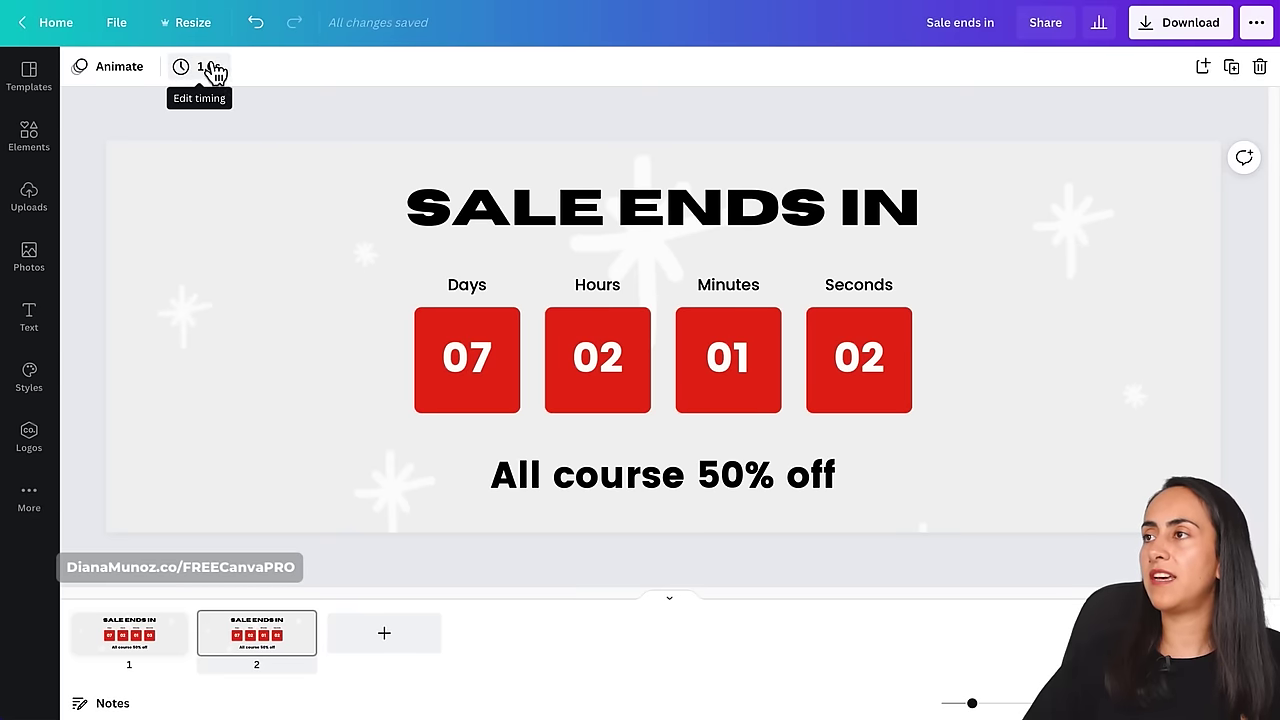
- Duplicate page 2 into page 3 and set its seconds to 01
{"action": "left_click", "coordinate": [1232, 68]}
{"action": "left_click", "coordinate": [864, 362]}
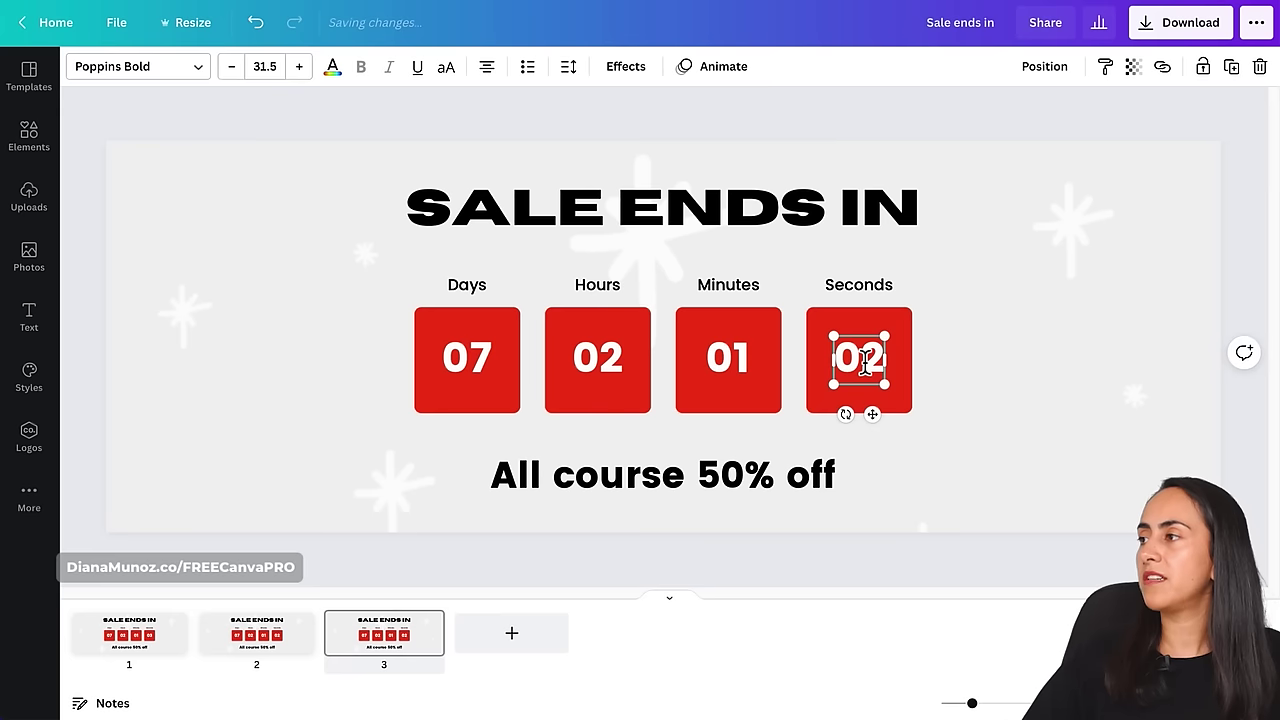
{"action": "double_click", "coordinate": [864, 362]}
{"action": "type", "text": "01"}
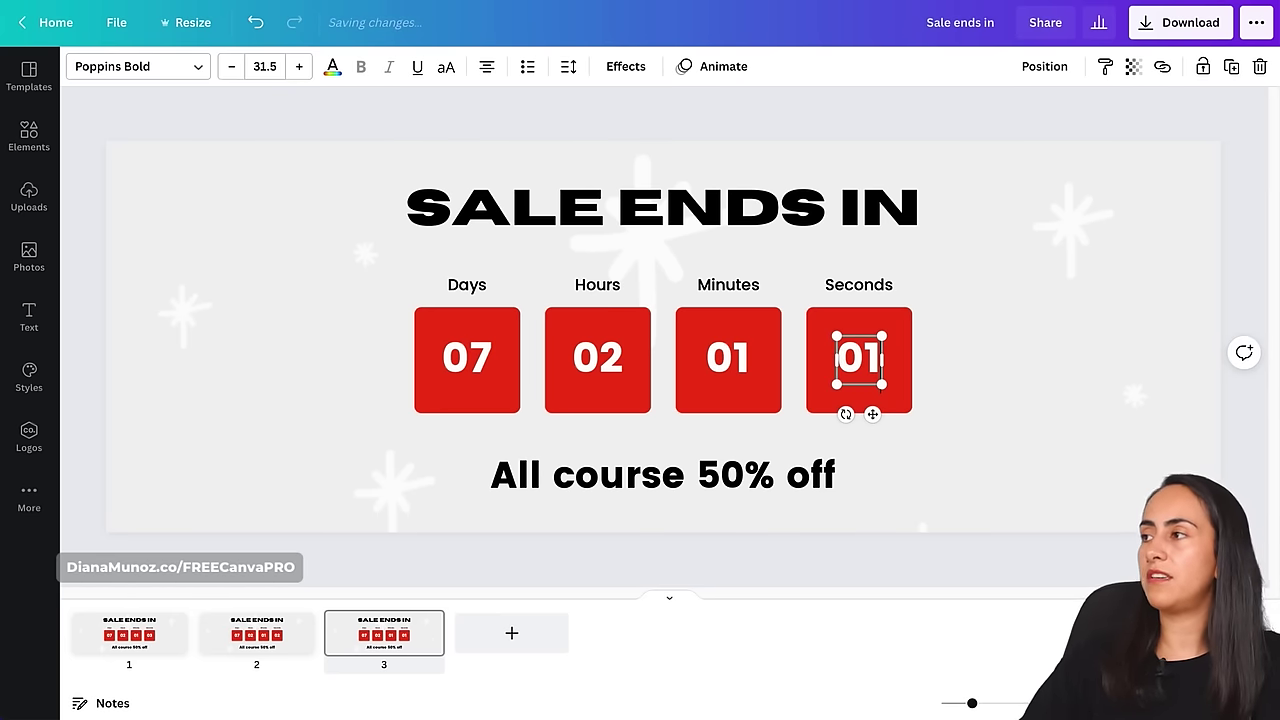
{"action": "left_click", "coordinate": [1227, 120]}
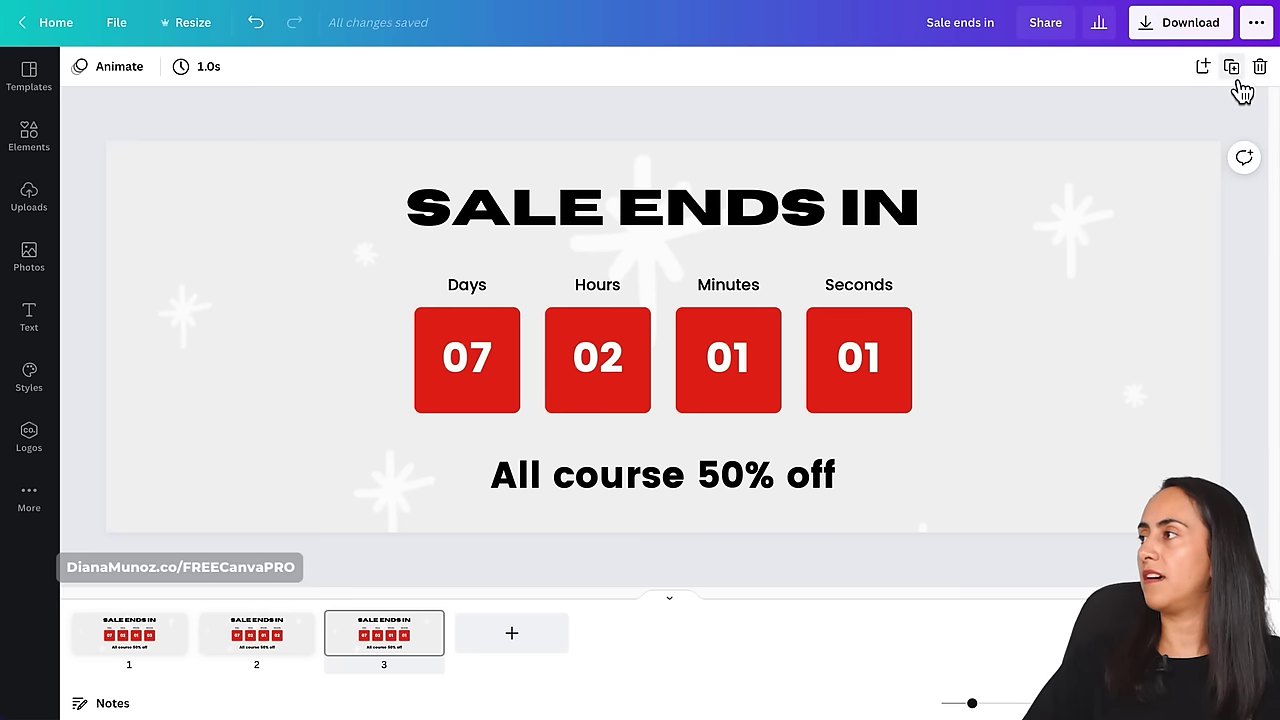
- Create page 4 with seconds 00, then duplicate it into a fifth page
{"action": "left_click", "coordinate": [1231, 68]}
{"action": "left_click", "coordinate": [880, 360]}
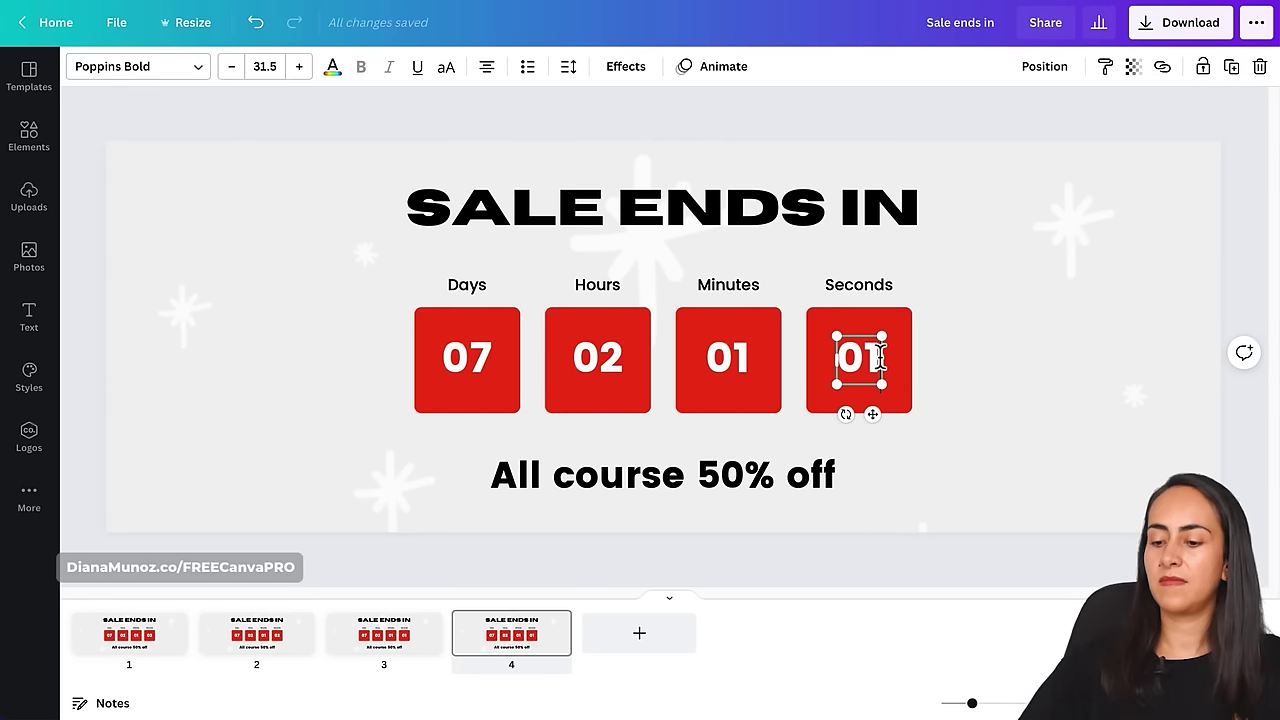
{"action": "double_click", "coordinate": [880, 360]}
{"action": "type", "text": "00"}
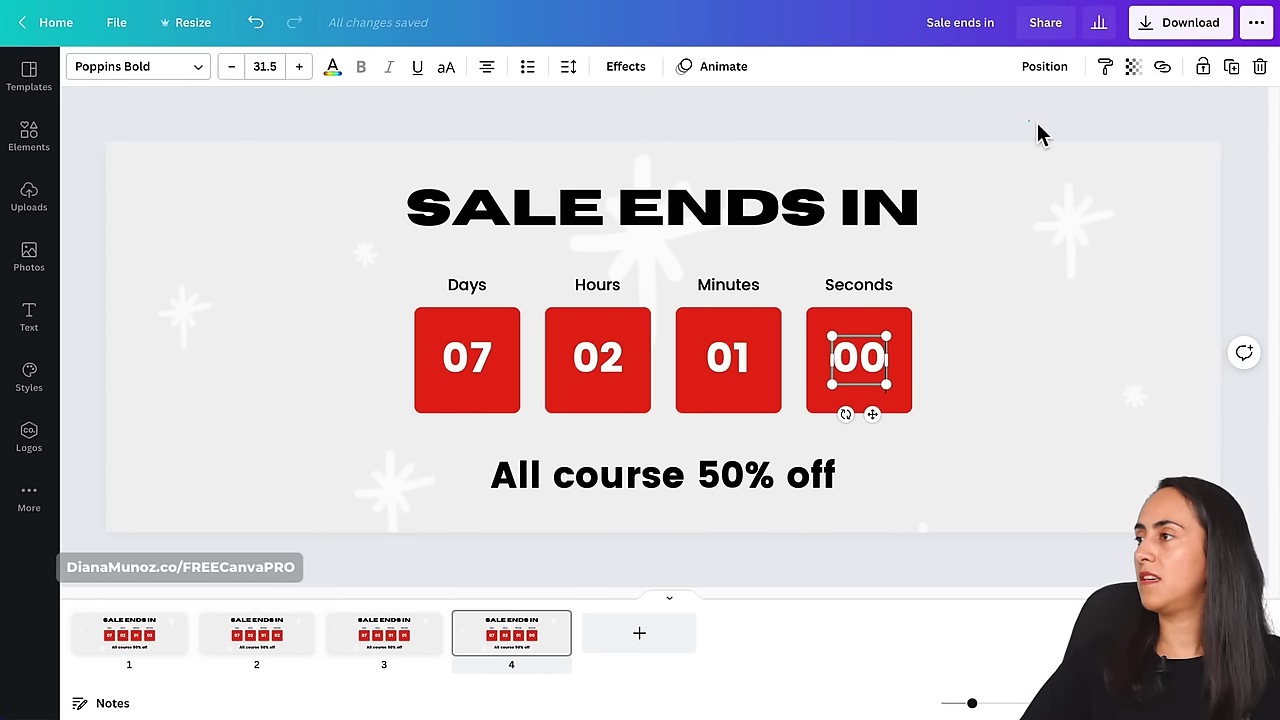
{"action": "left_click", "coordinate": [1104, 120]}
{"action": "left_click", "coordinate": [1233, 72]}
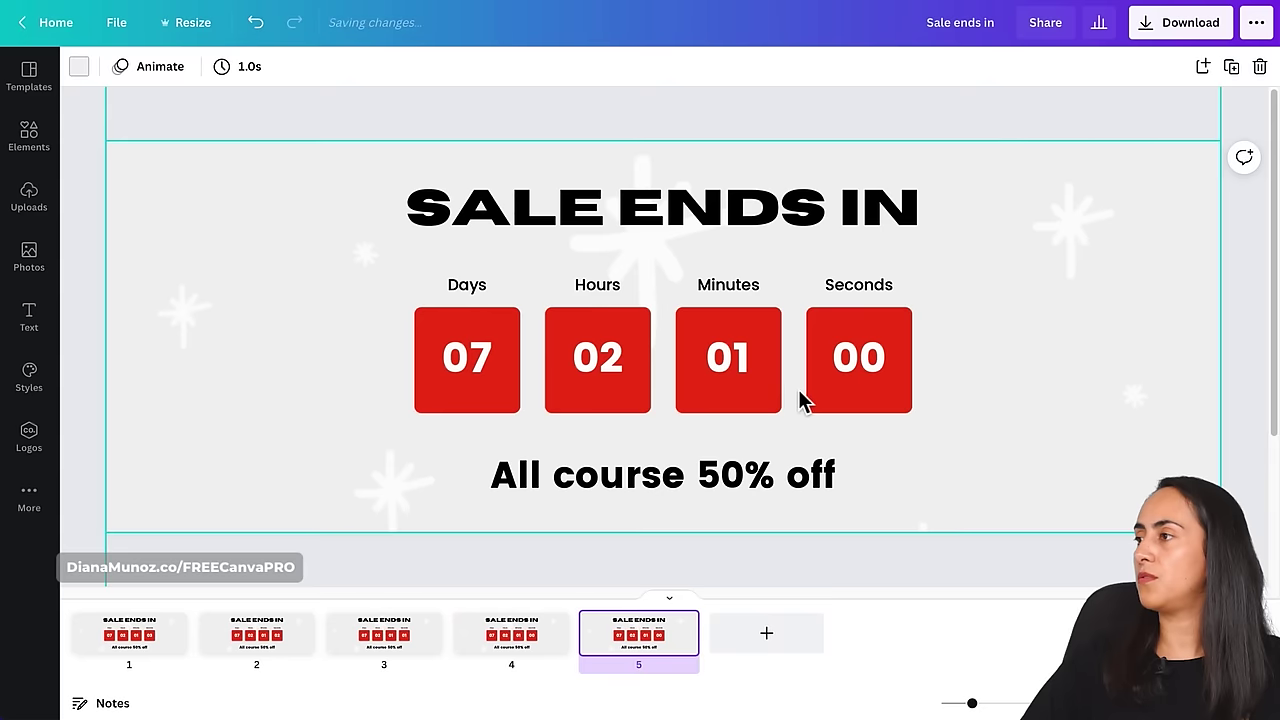
{"action": "left_click", "coordinate": [729, 360]}
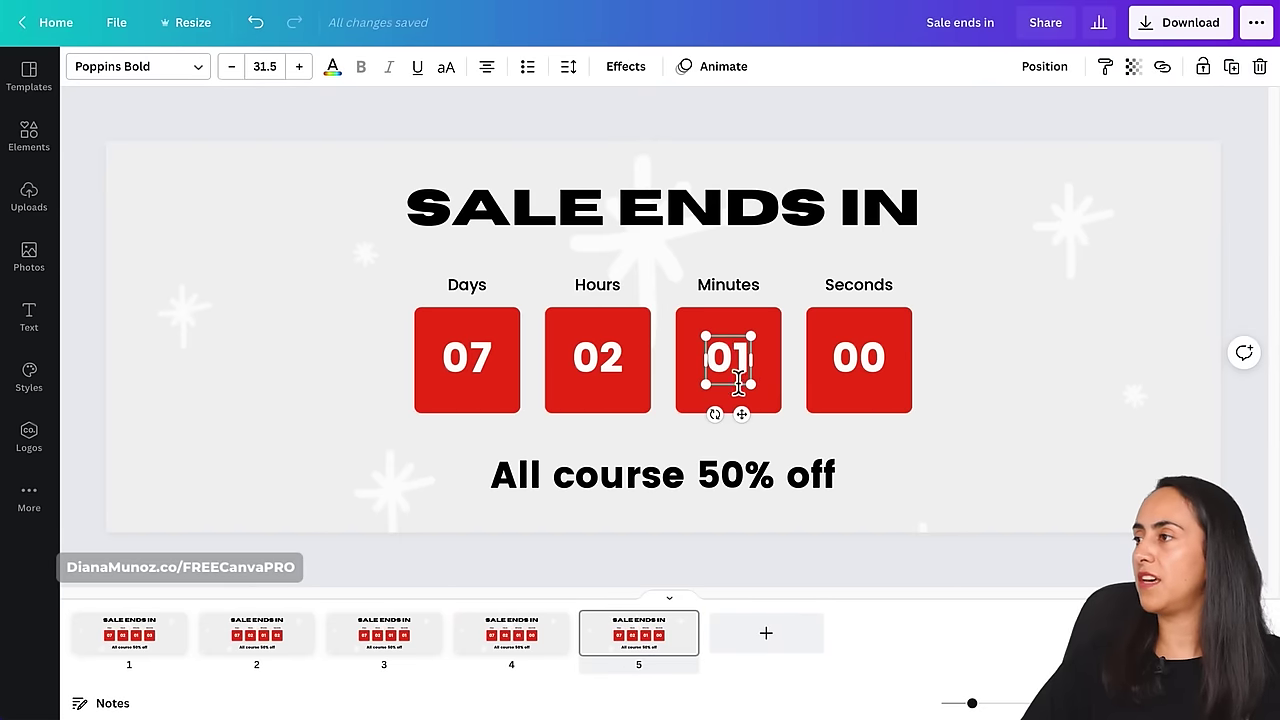